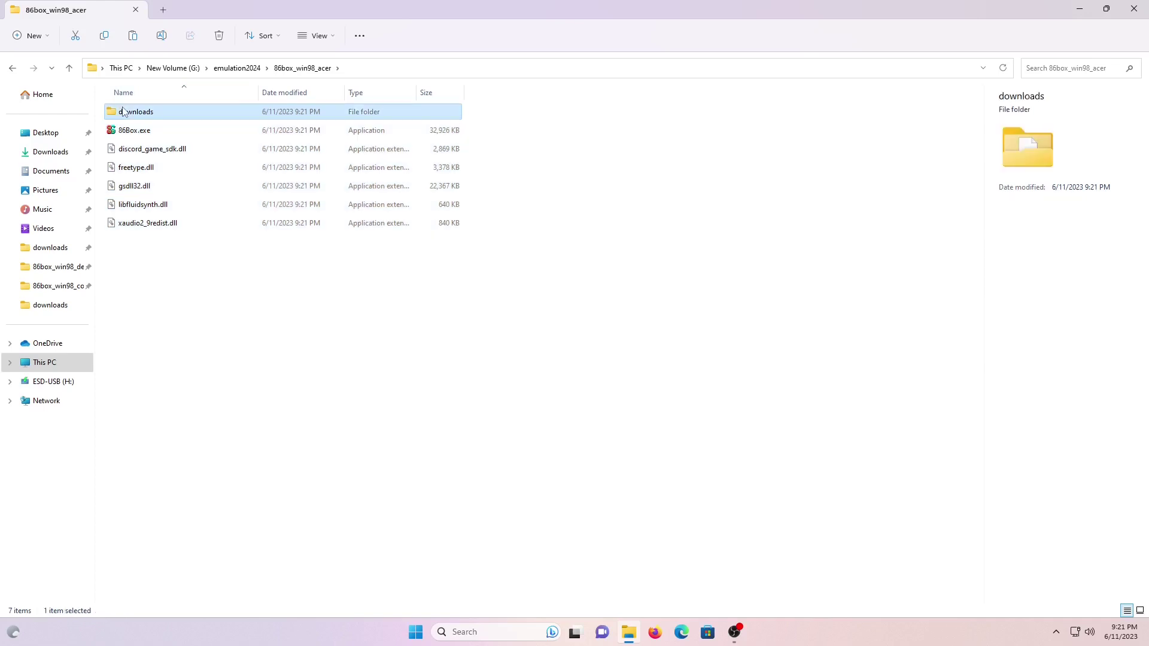
Move 55XWUQ0E_acer.BIN, the Extensa 700 disc image and the text file into 86box_win98_acer.
{"action": "left_click", "coordinate": [153, 113]}
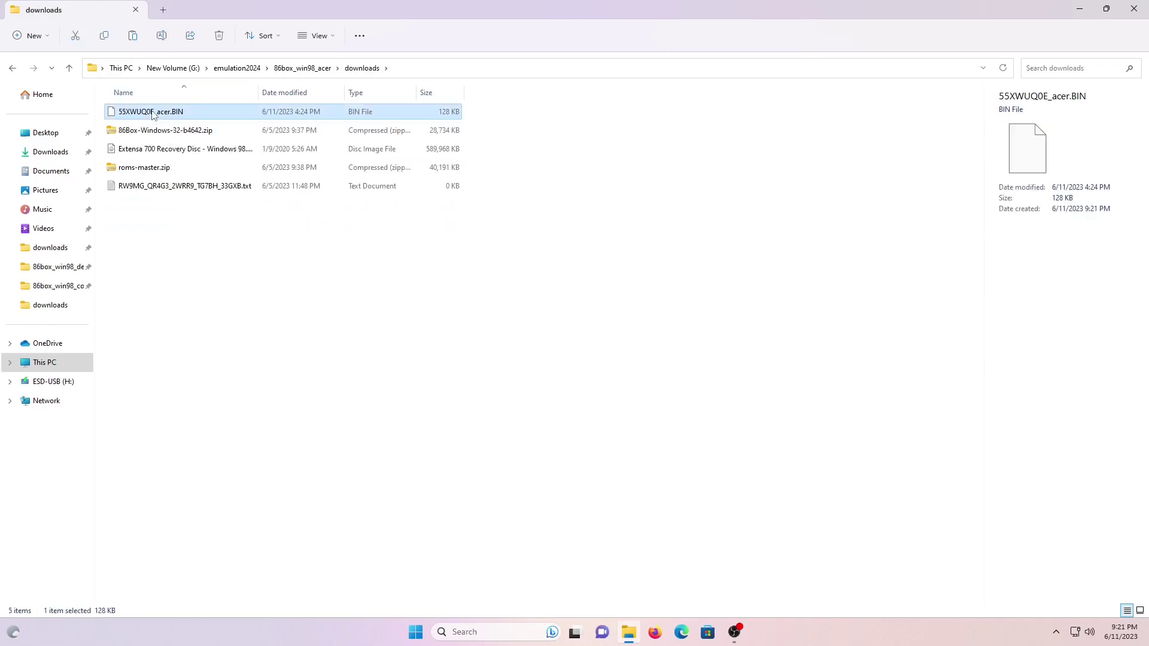
{"action": "left_click", "coordinate": [157, 149], "text": "ctrl"}
{"action": "left_click", "coordinate": [160, 187], "text": "ctrl"}
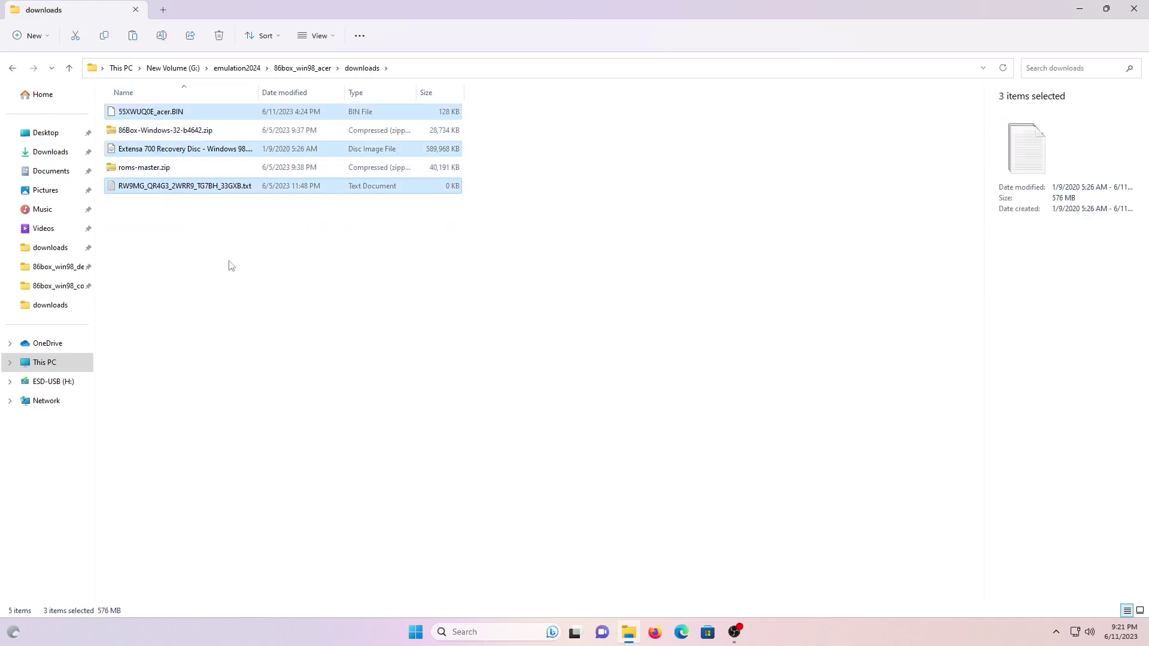
{"action": "left_click", "coordinate": [291, 64]}
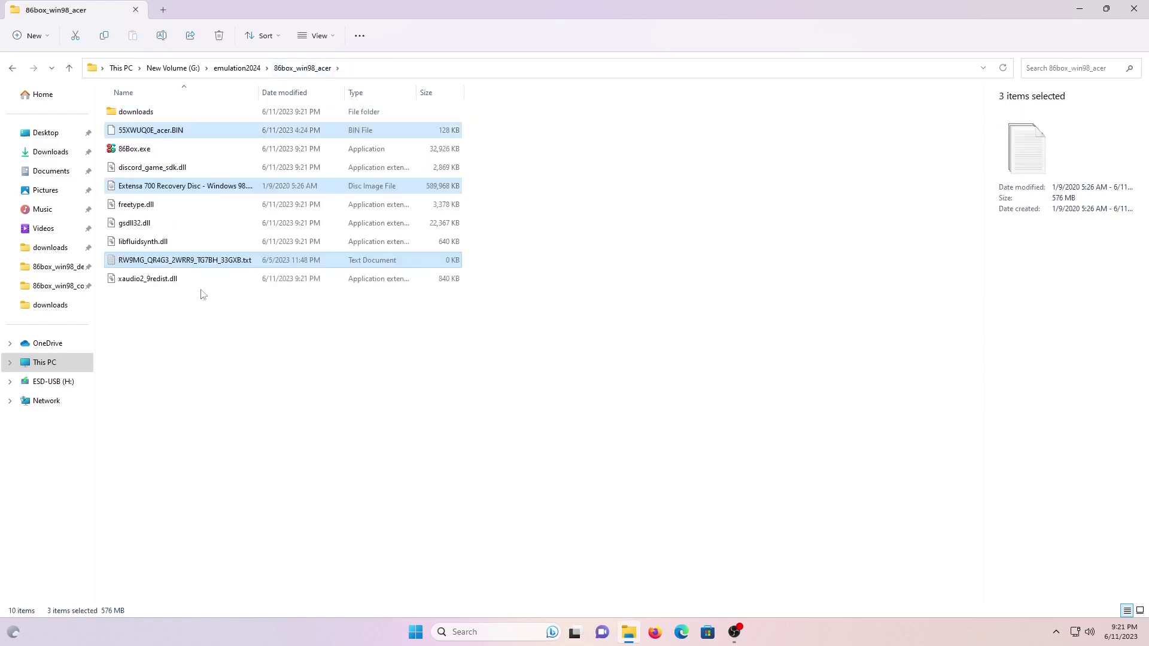
Copy the roms-master folder out of roms-master.zip and paste it into 86box_win98_acer.
{"action": "double_click", "coordinate": [136, 112]}
{"action": "left_click", "coordinate": [146, 134]}
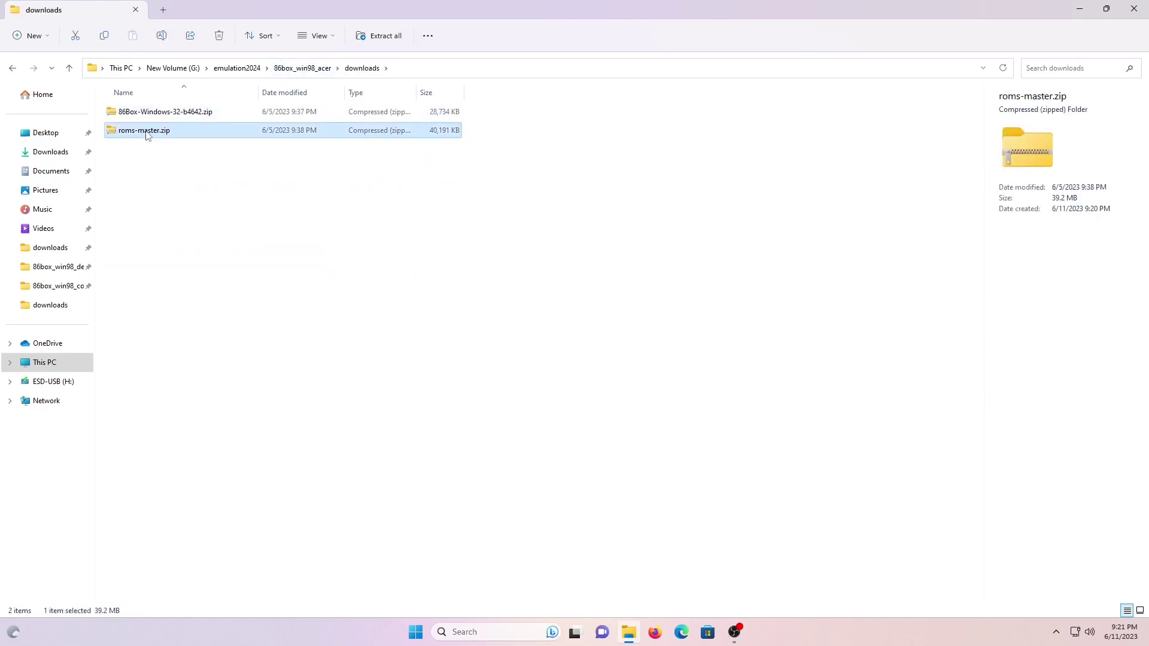
{"action": "double_click", "coordinate": [154, 132]}
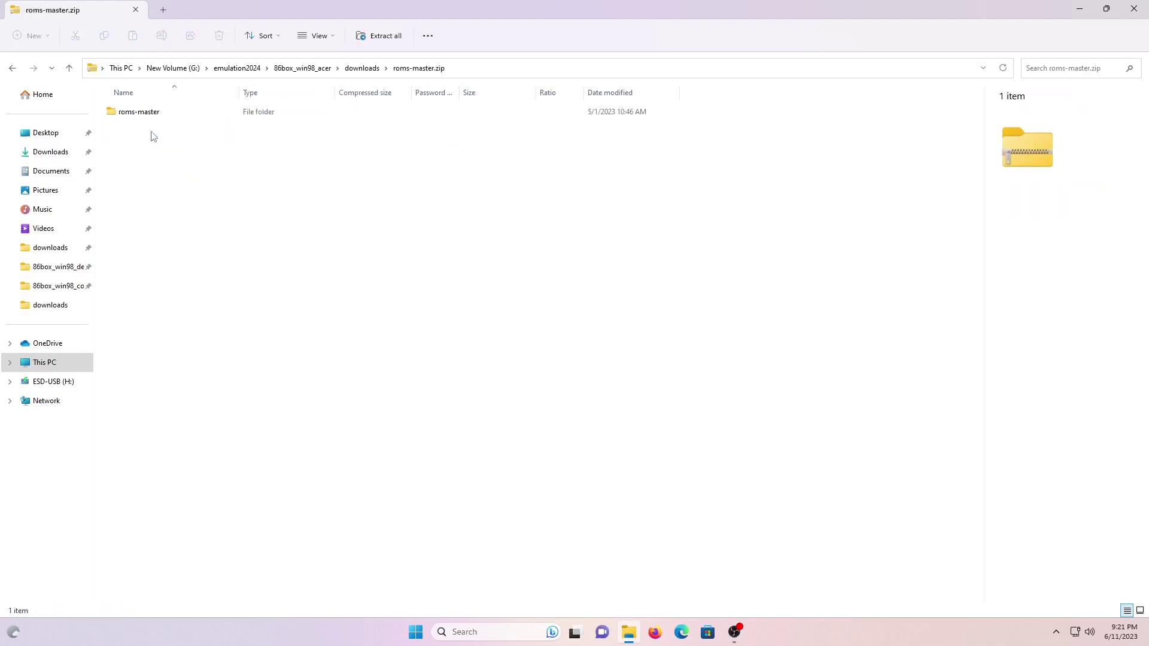
{"action": "left_click", "coordinate": [147, 113]}
{"action": "right_click", "coordinate": [148, 115]}
{"action": "left_click", "coordinate": [180, 166]}
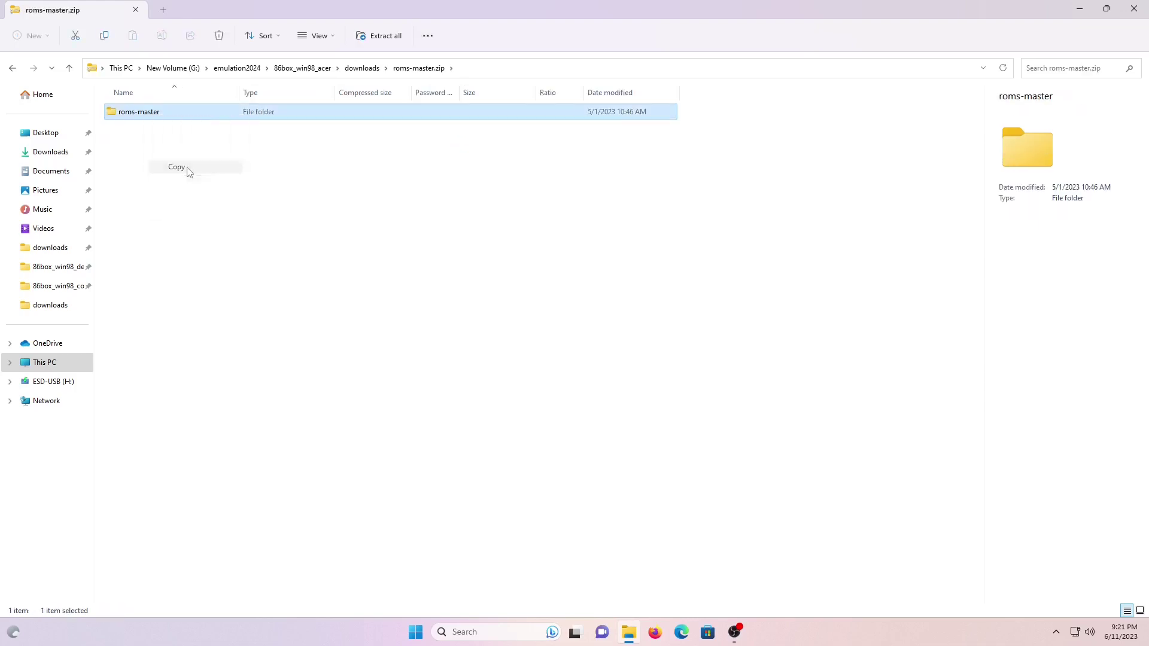
{"action": "left_click", "coordinate": [300, 68]}
{"action": "left_click", "coordinate": [277, 353]}
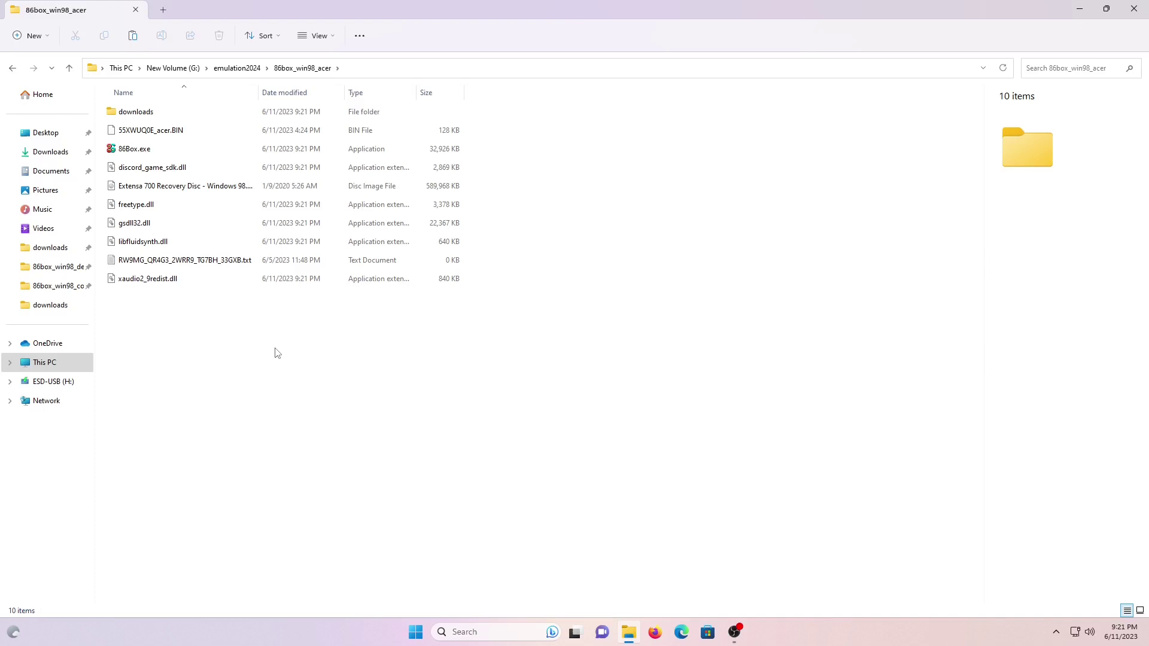
{"action": "key", "text": "ctrl+v"}
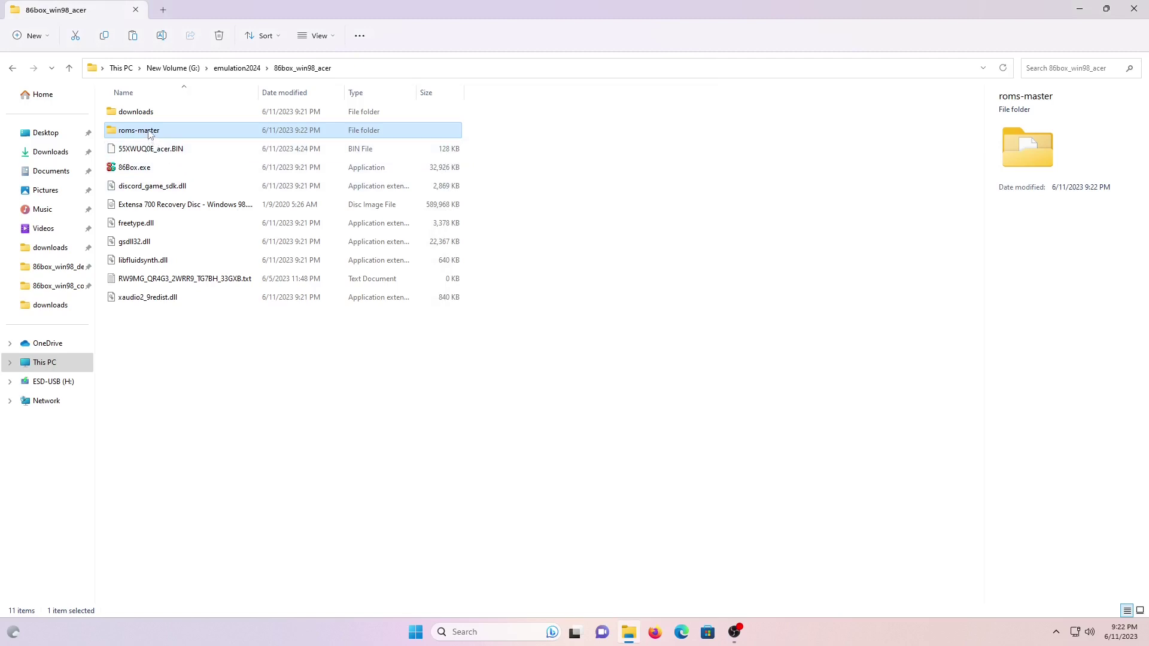
Rename the copied roms-master folder to roms, then select 55XWUQ0E_acer.BIN.
{"action": "left_click", "coordinate": [154, 131]}
{"action": "key", "text": "End"}
{"action": "key", "text": "Return"}
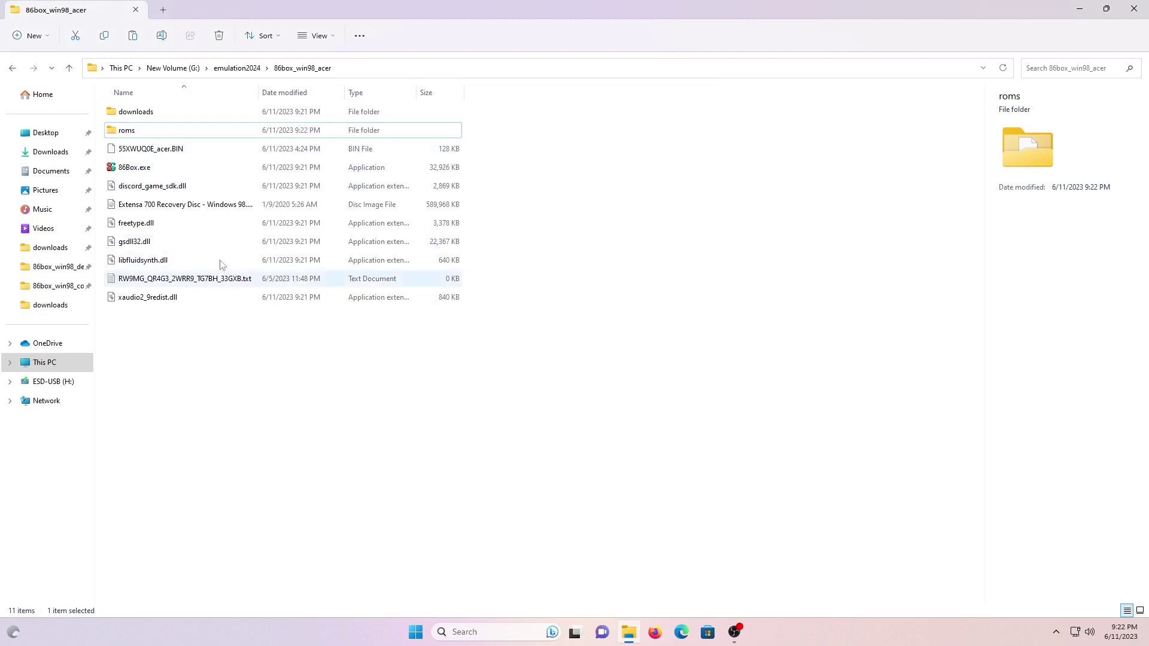
{"action": "left_click", "coordinate": [144, 157]}
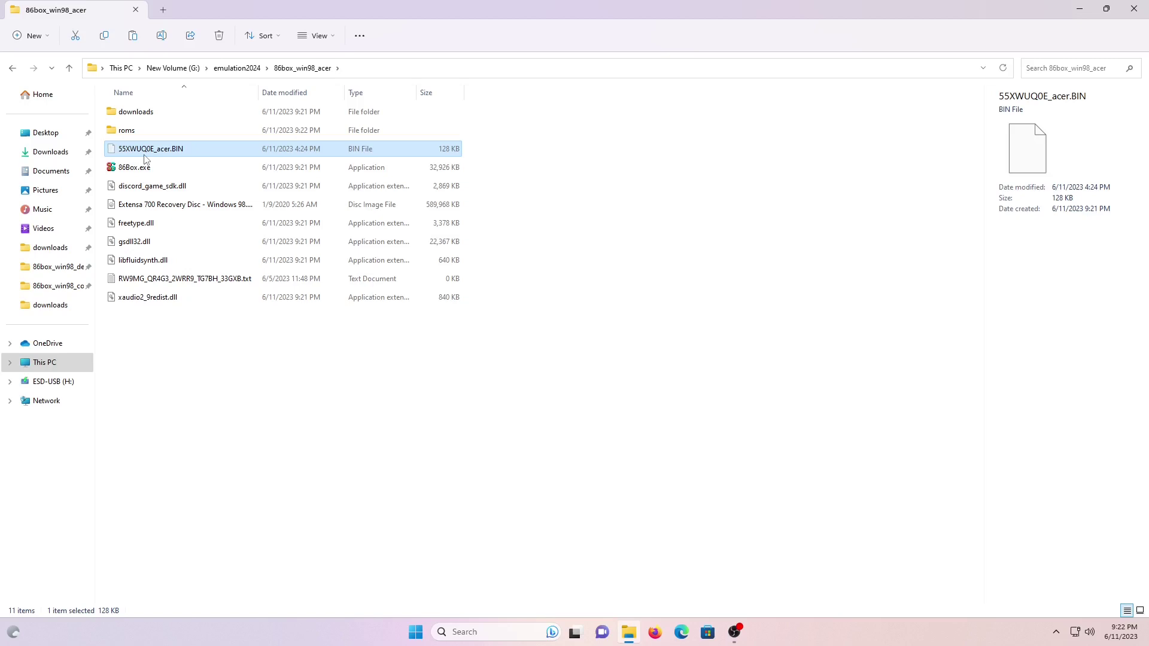
Go to roms\machines\430vx and delete the original 55XWUQ0E.BIN.
{"action": "double_click", "coordinate": [123, 132]}
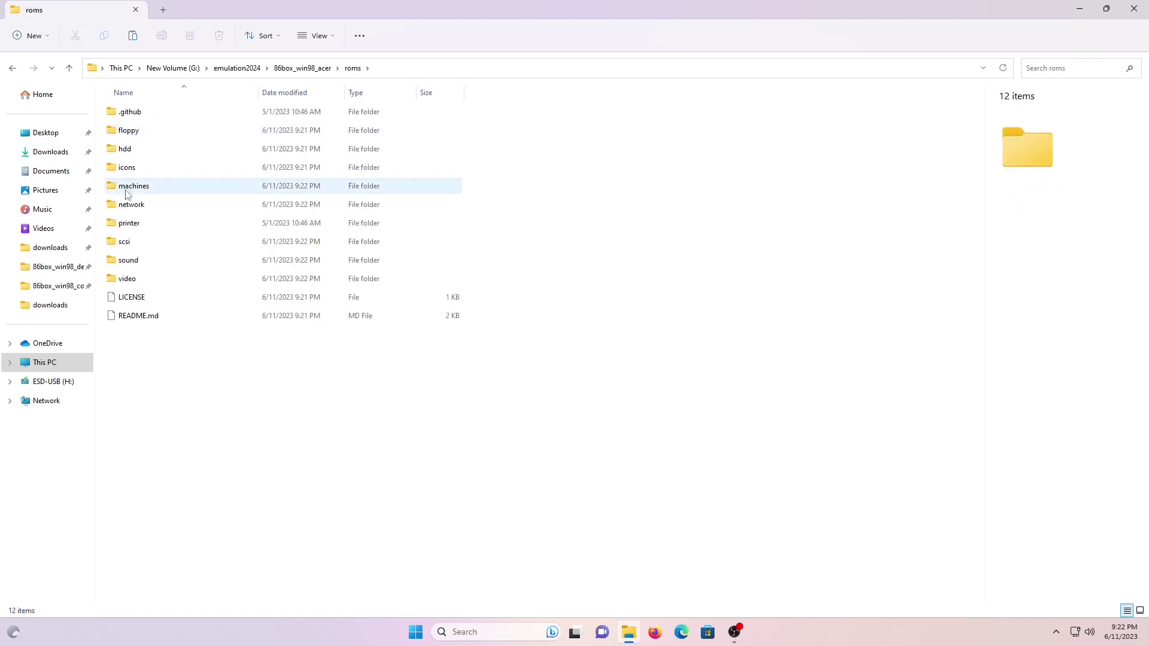
{"action": "double_click", "coordinate": [126, 191]}
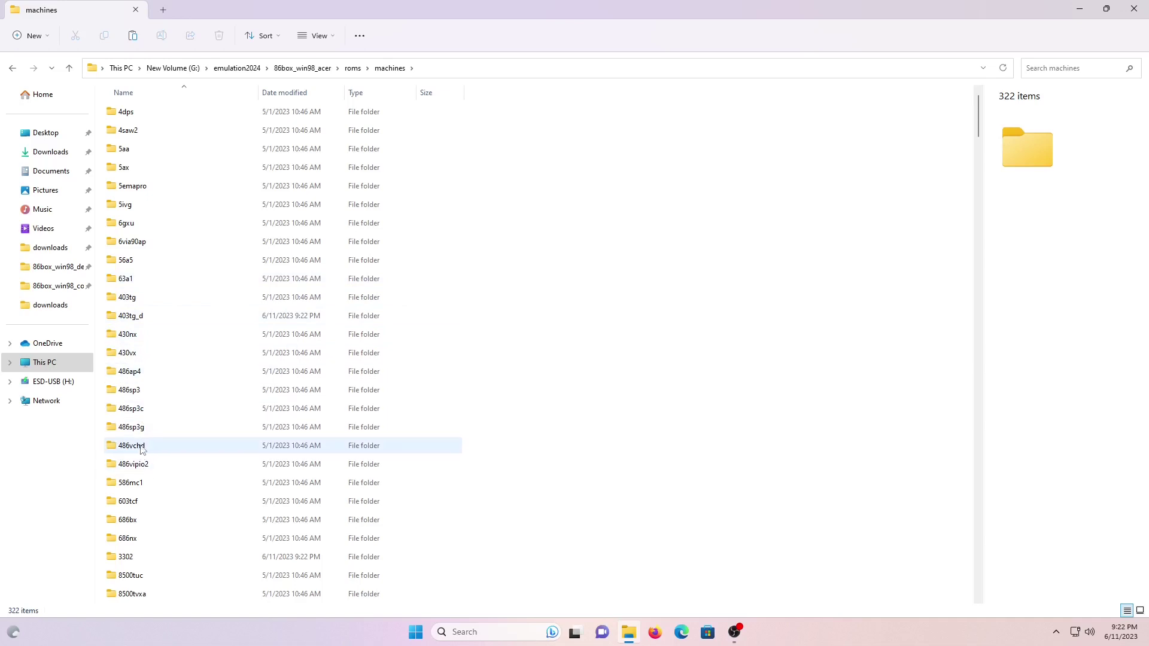
{"action": "double_click", "coordinate": [132, 355]}
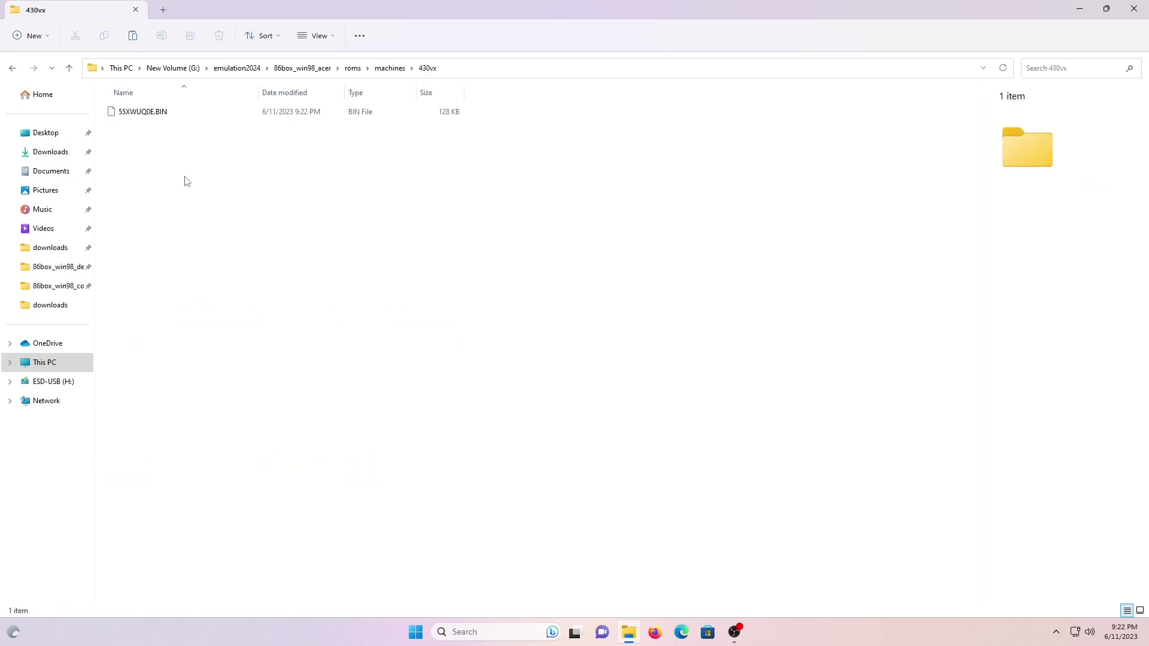
{"action": "left_click", "coordinate": [154, 113]}
{"action": "key", "text": "Delete"}
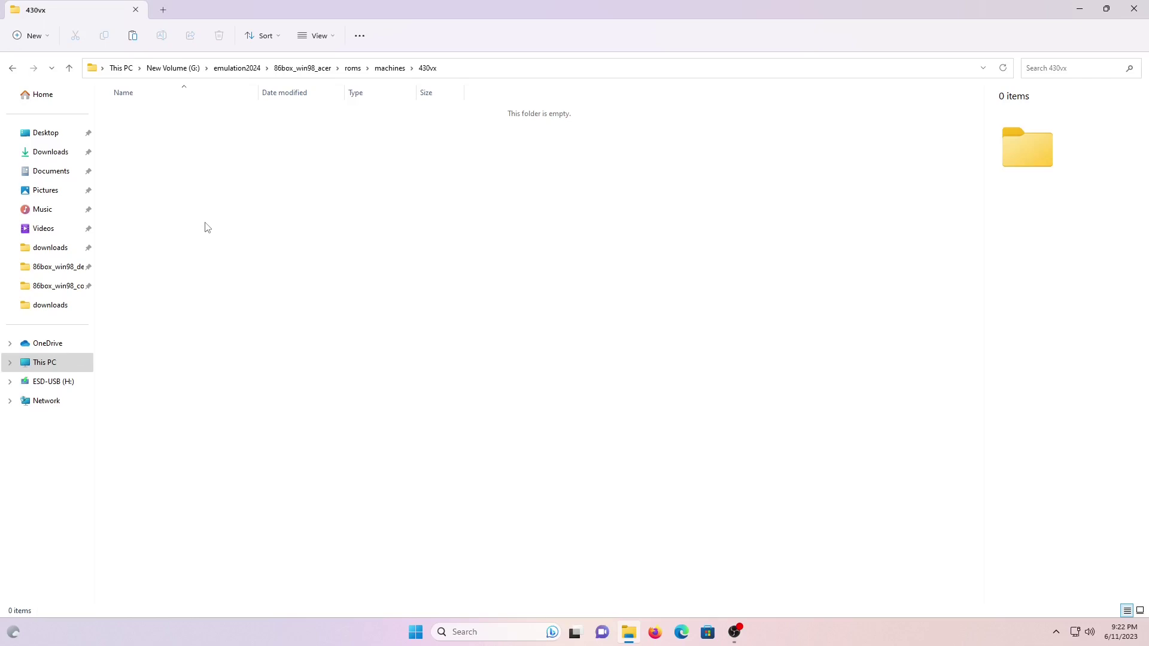
Paste the Acer BIN into 430vx, rename it 55XWUQ0E.BIN, and return to 86box_win98_acer.
{"action": "key", "text": "ctrl+v"}
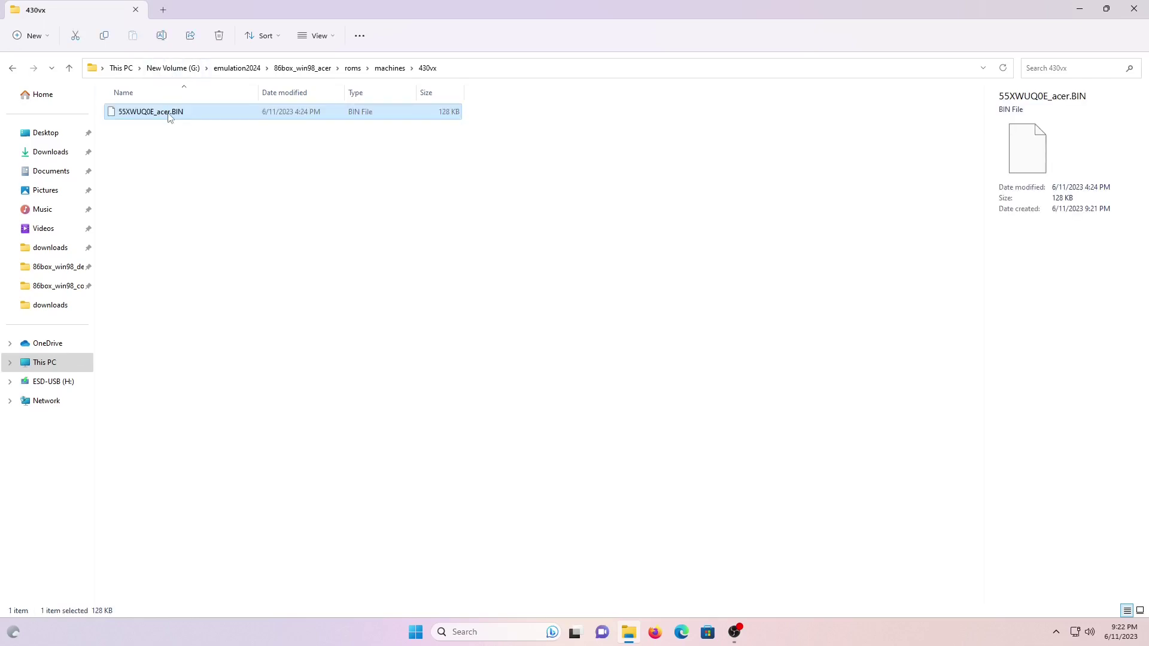
{"action": "left_click", "coordinate": [169, 114]}
{"action": "key", "text": "Right"}
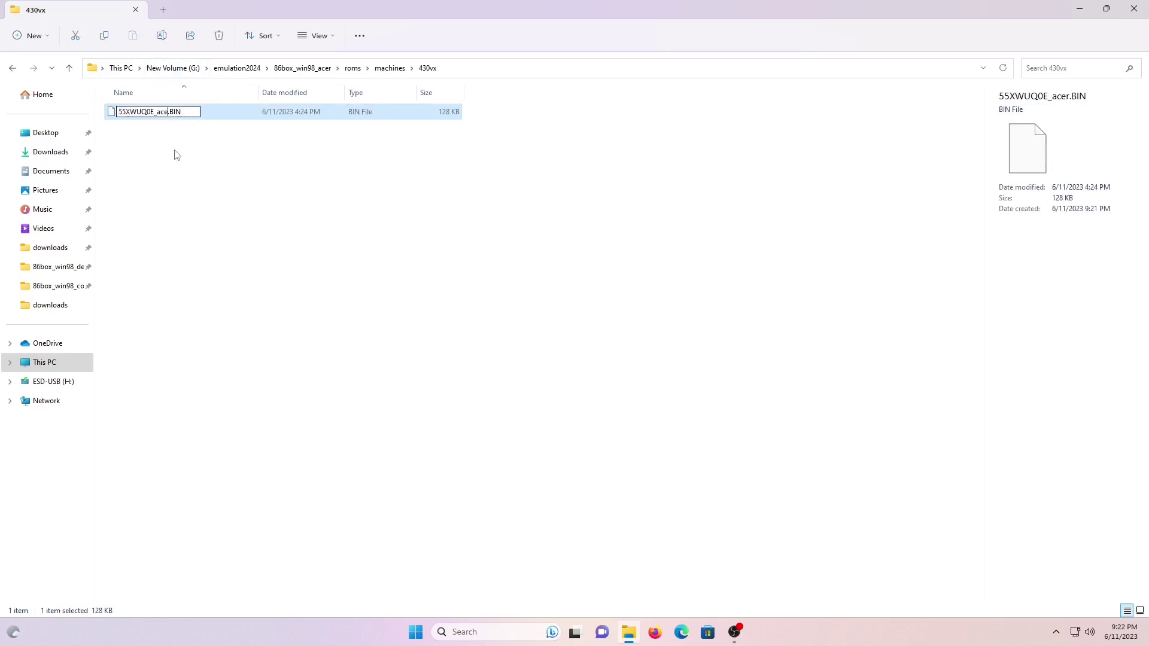
{"action": "left_click", "coordinate": [178, 155]}
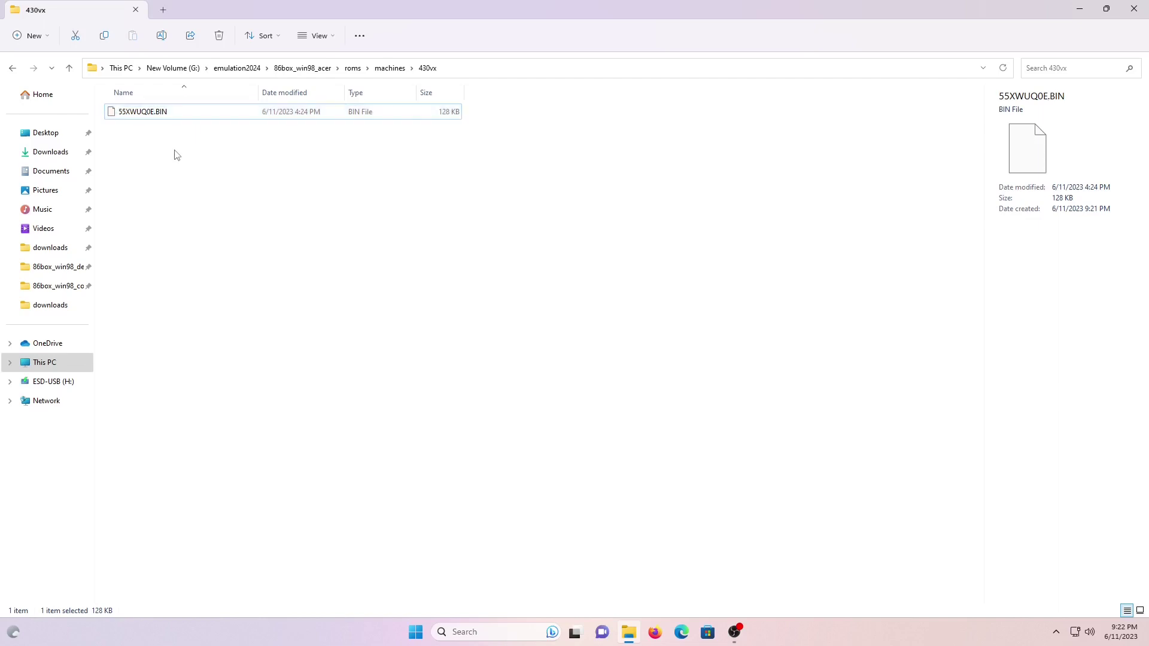
{"action": "left_click", "coordinate": [295, 68]}
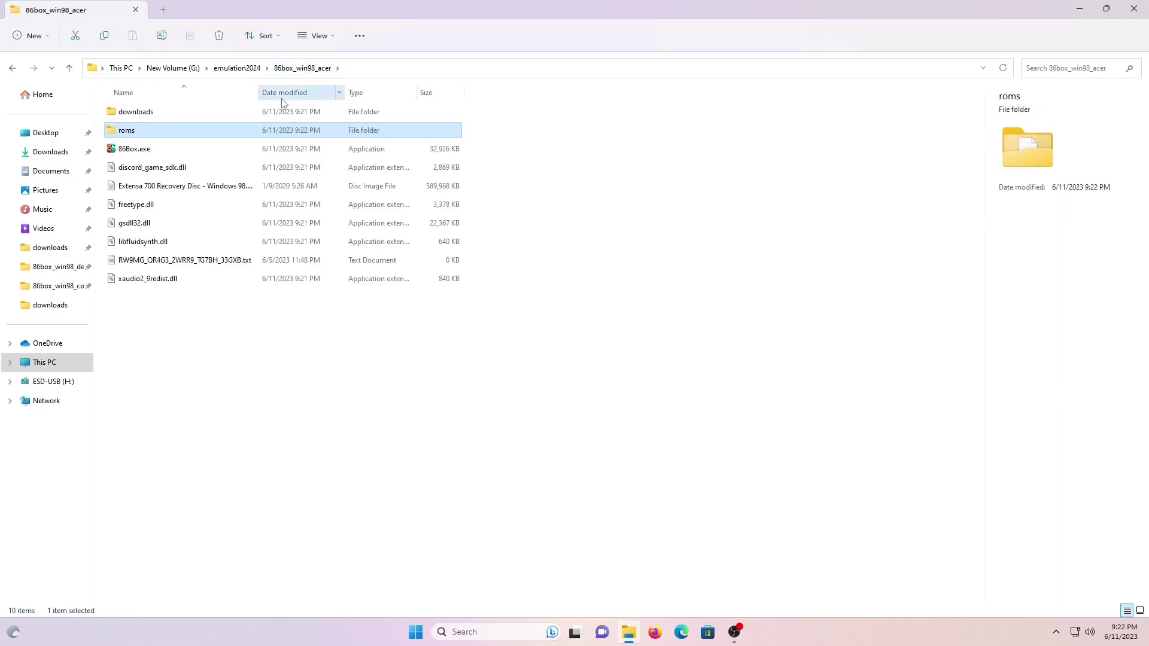
Launch 86Box.exe past the SmartScreen warning and open Tools > Settings.
{"action": "left_click", "coordinate": [146, 151]}
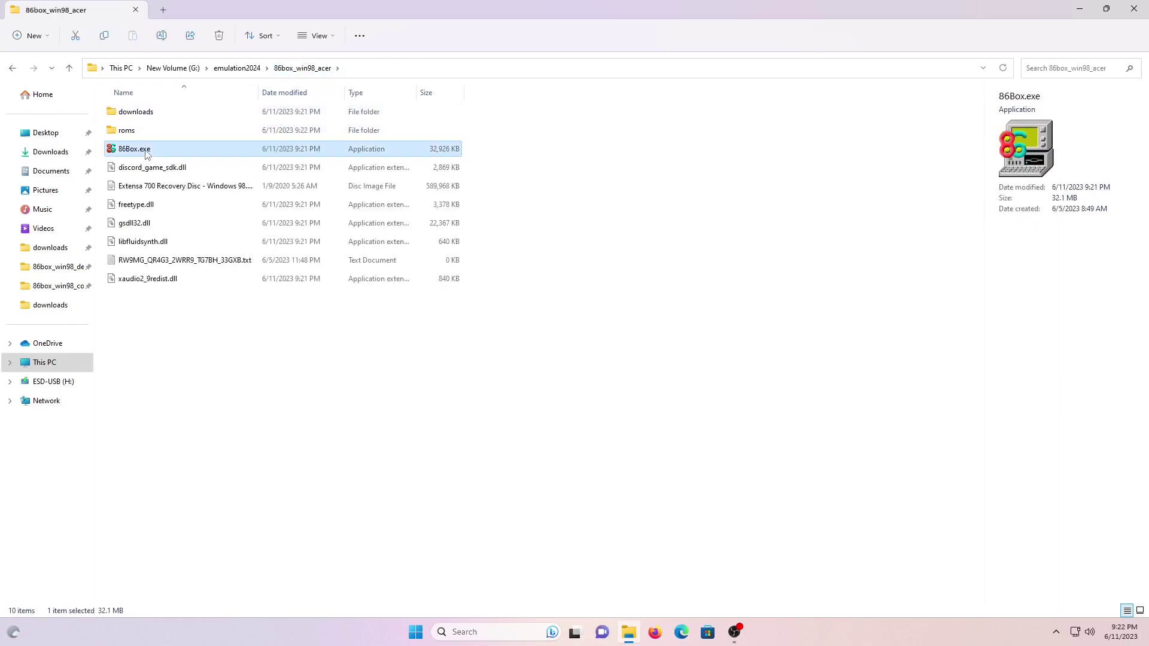
{"action": "double_click", "coordinate": [146, 151]}
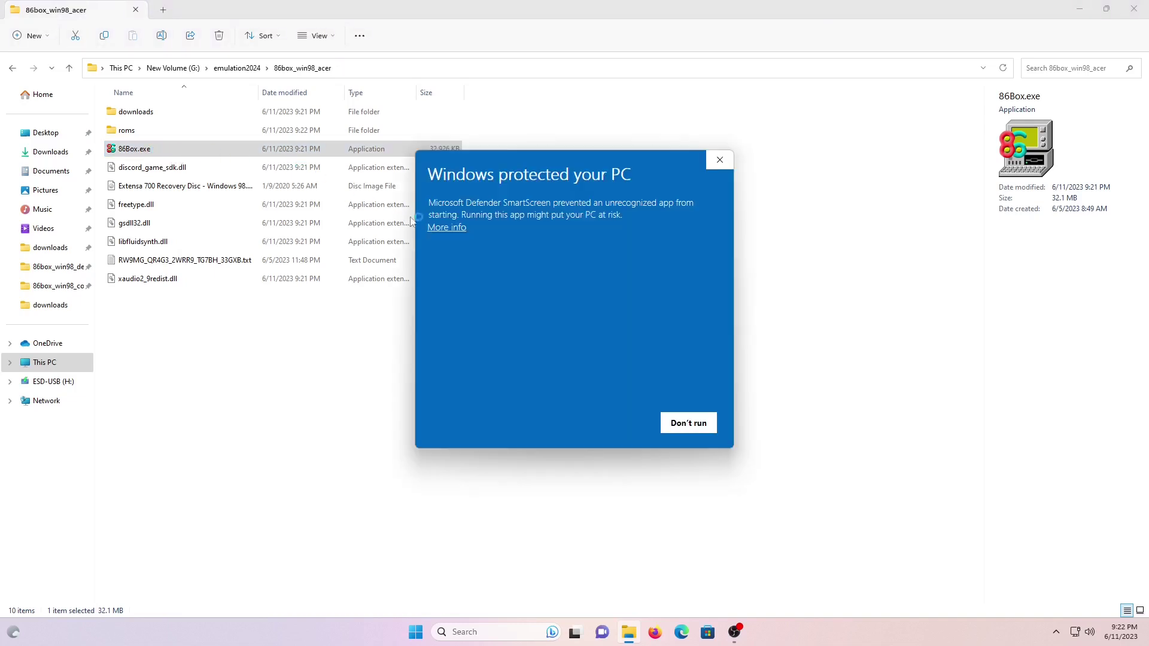
{"action": "left_click", "coordinate": [438, 229]}
{"action": "left_click", "coordinate": [601, 426]}
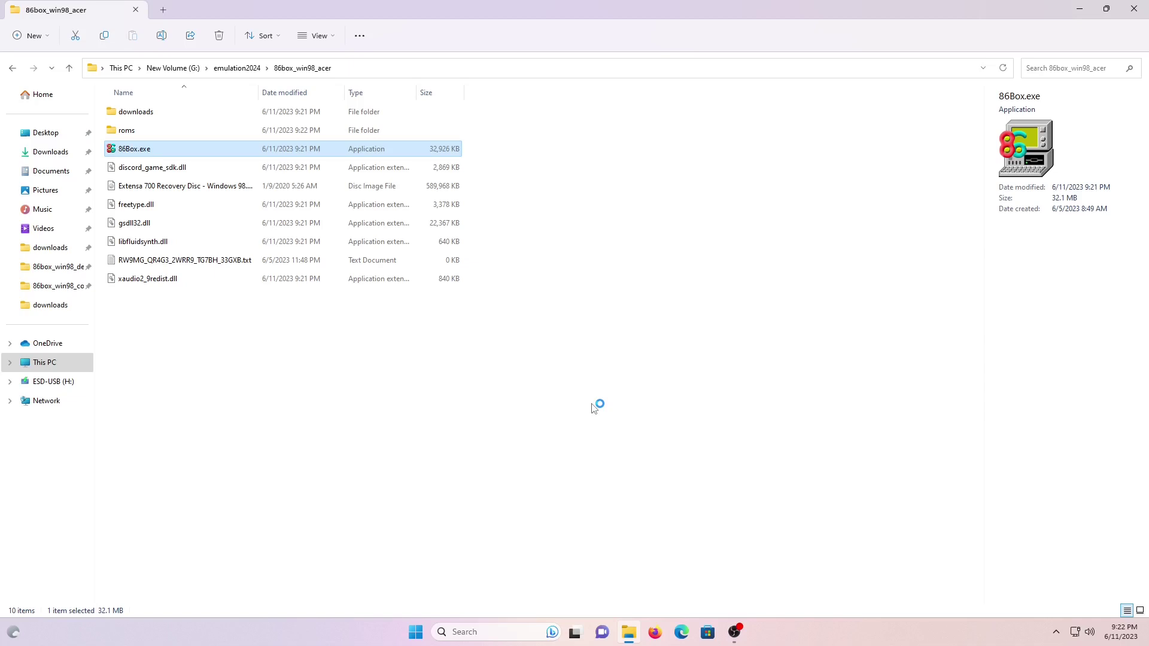
{"action": "left_click", "coordinate": [455, 187]}
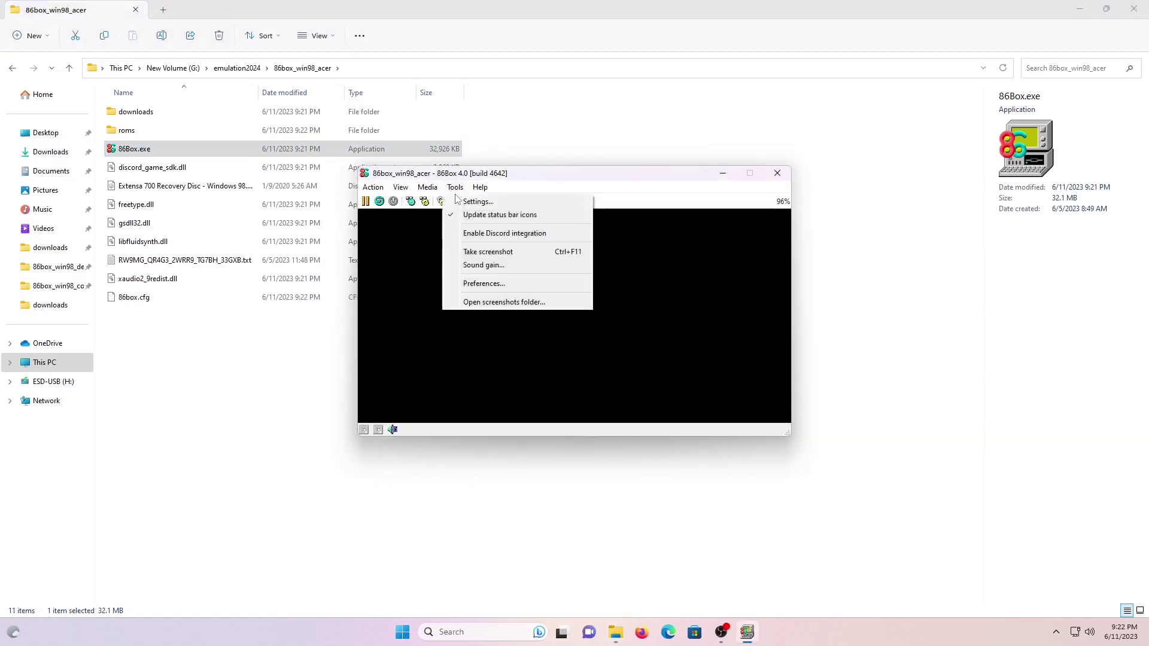
{"action": "left_click", "coordinate": [458, 202]}
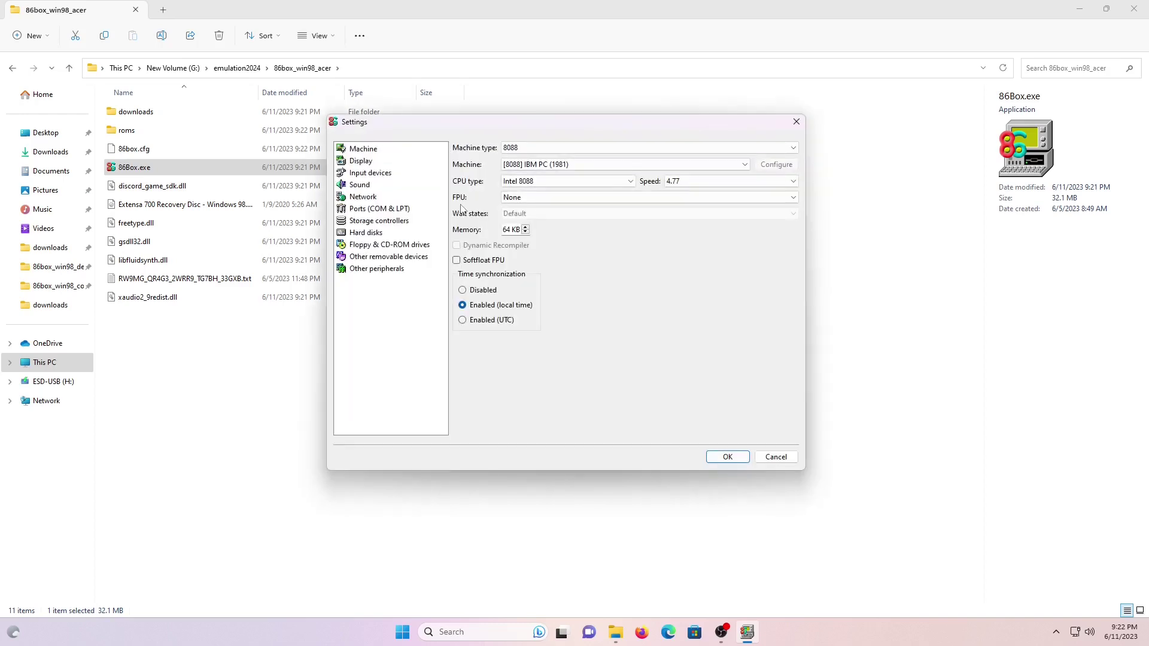
Set the machine to Socket 7 (Dual Voltage), Shuttle HOT-557, with CPU speed 200.
{"action": "left_click", "coordinate": [623, 146]}
{"action": "scroll", "coordinate": [628, 195], "scroll_direction": "down", "scroll_amount": 4}
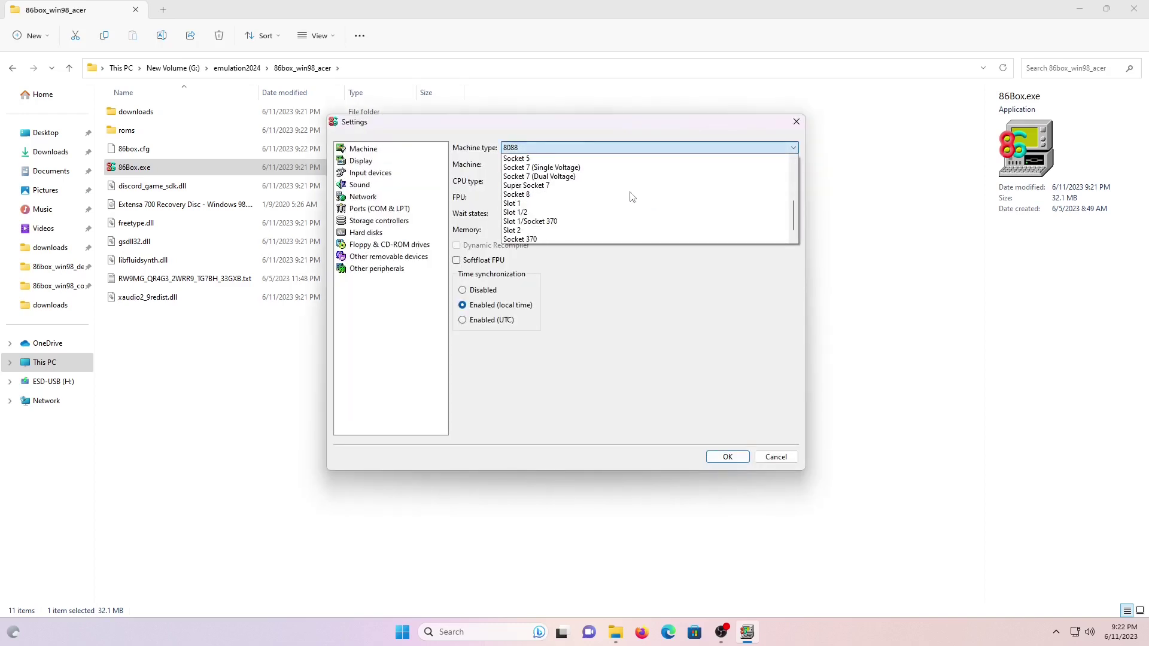
{"action": "left_click", "coordinate": [541, 176]}
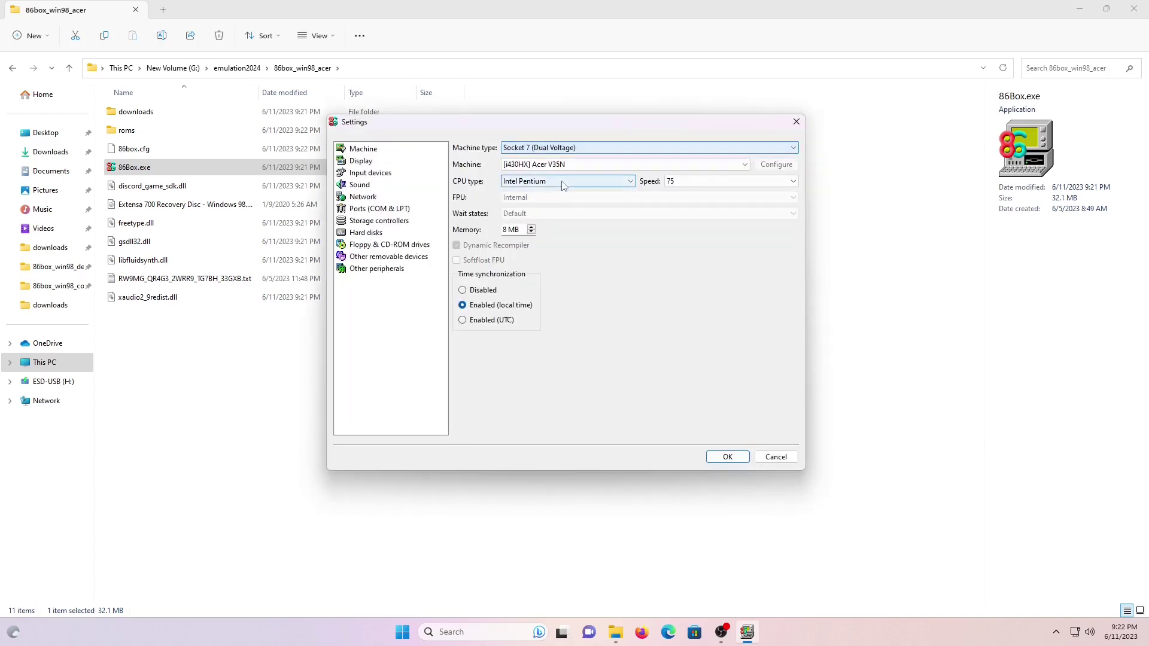
{"action": "left_click", "coordinate": [586, 164]}
{"action": "scroll", "coordinate": [622, 229], "scroll_direction": "down", "scroll_amount": 5}
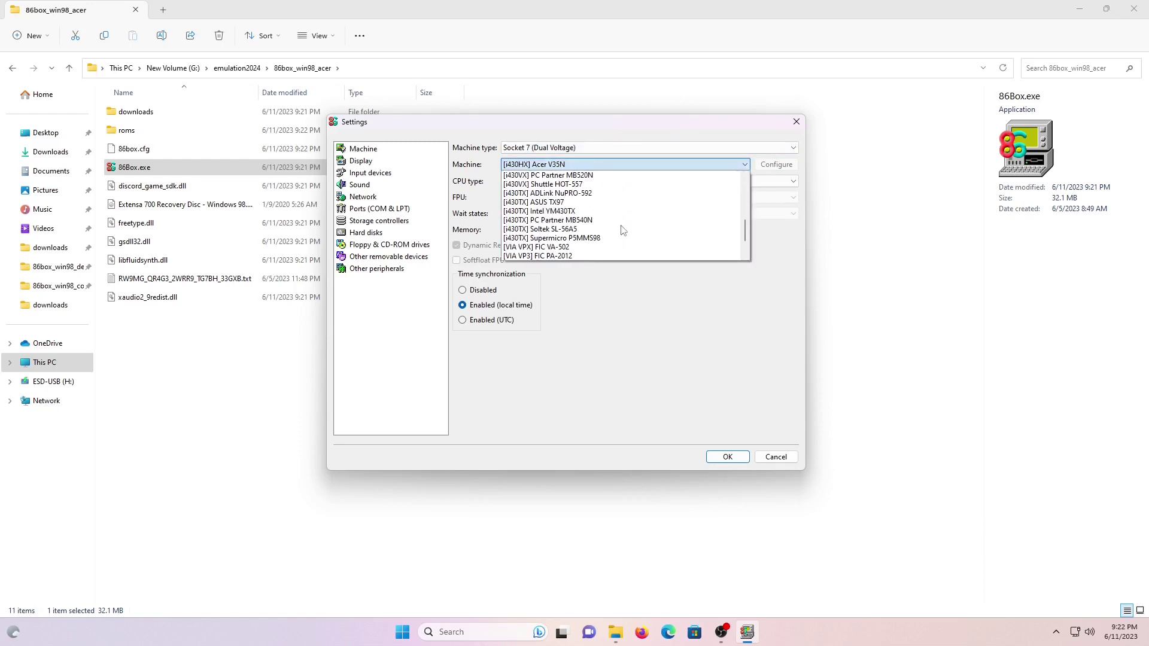
{"action": "left_click", "coordinate": [599, 213]}
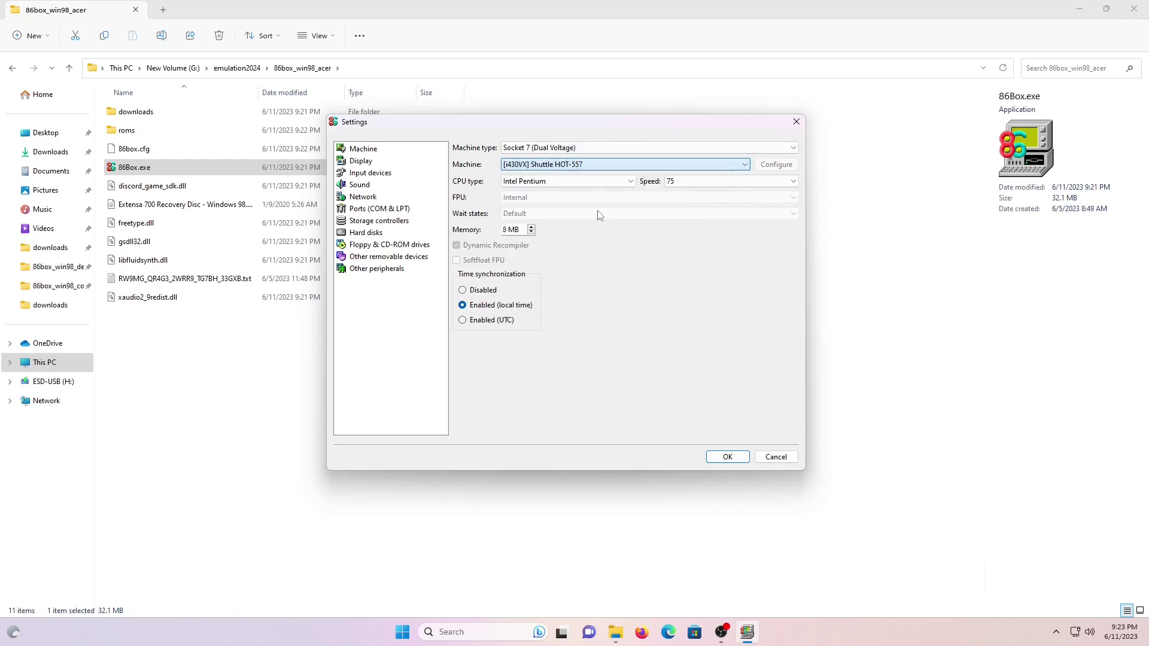
{"action": "left_click", "coordinate": [698, 181]}
{"action": "left_click", "coordinate": [704, 267]}
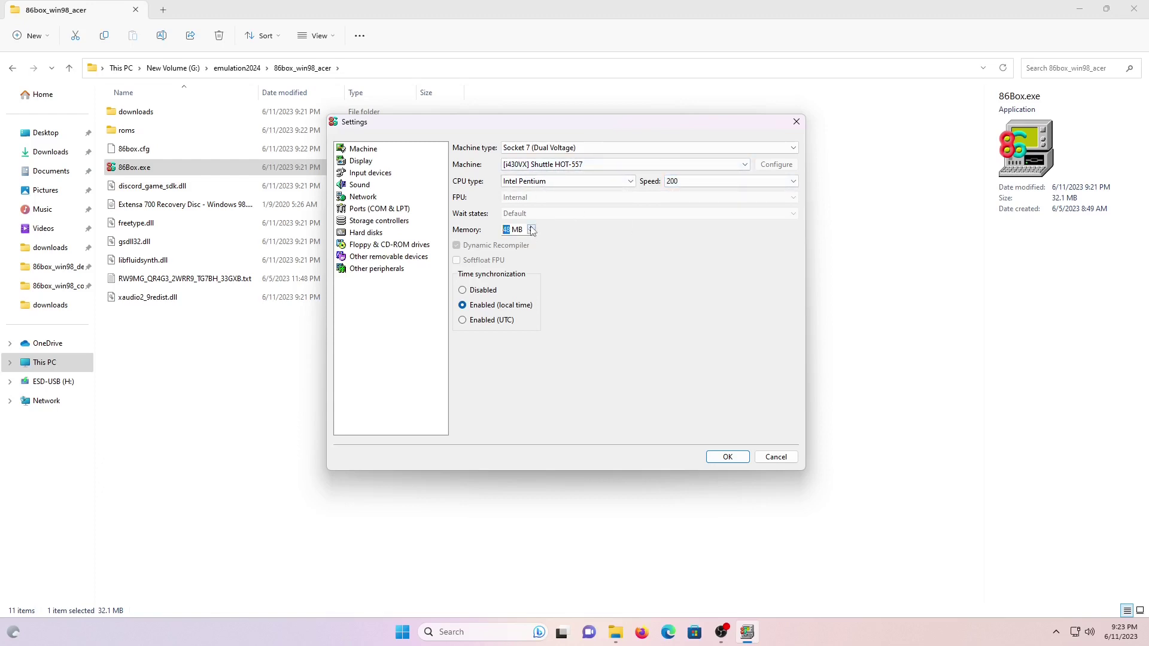
{"action": "left_click", "coordinate": [361, 161]}
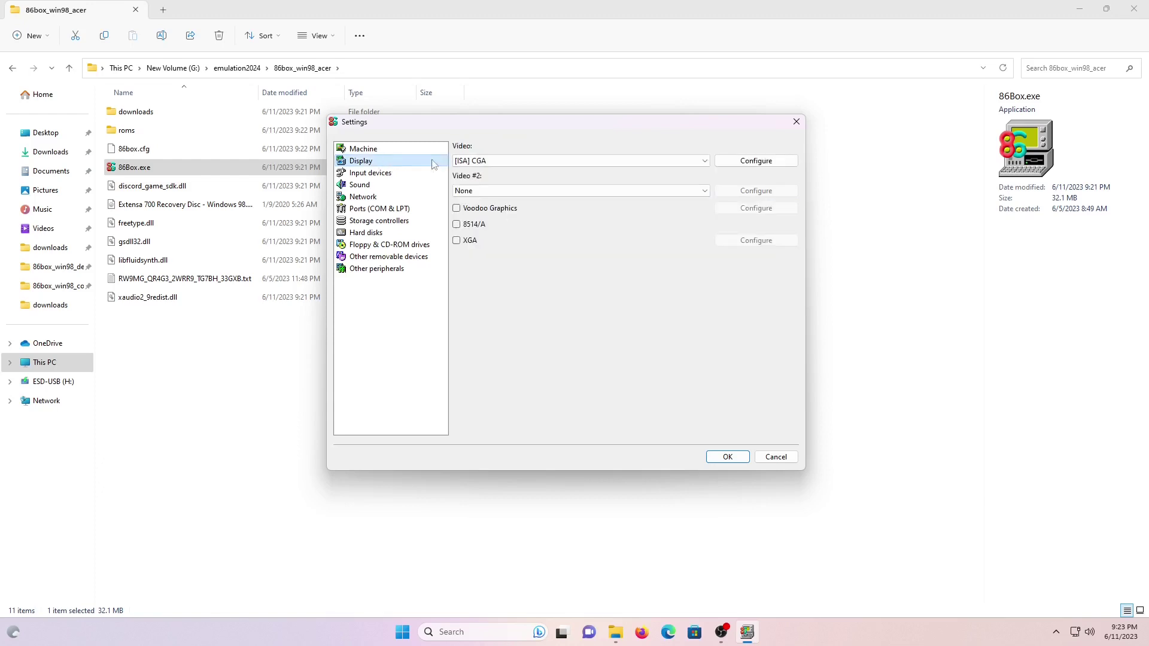
Set the video card to S3 Trio64V+ (Phoenix).
{"action": "left_click", "coordinate": [569, 161]}
{"action": "left_click_drag", "start_coordinate": [706, 182], "coordinate": [705, 234]}
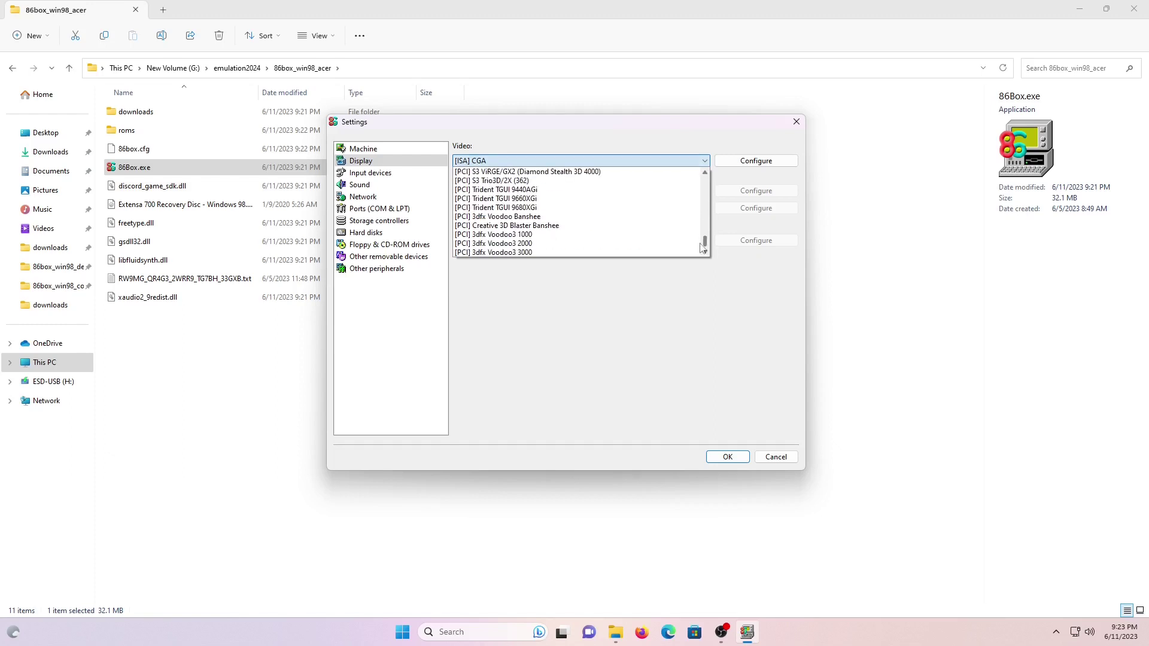
{"action": "scroll", "coordinate": [622, 236], "scroll_direction": "down", "scroll_amount": 3}
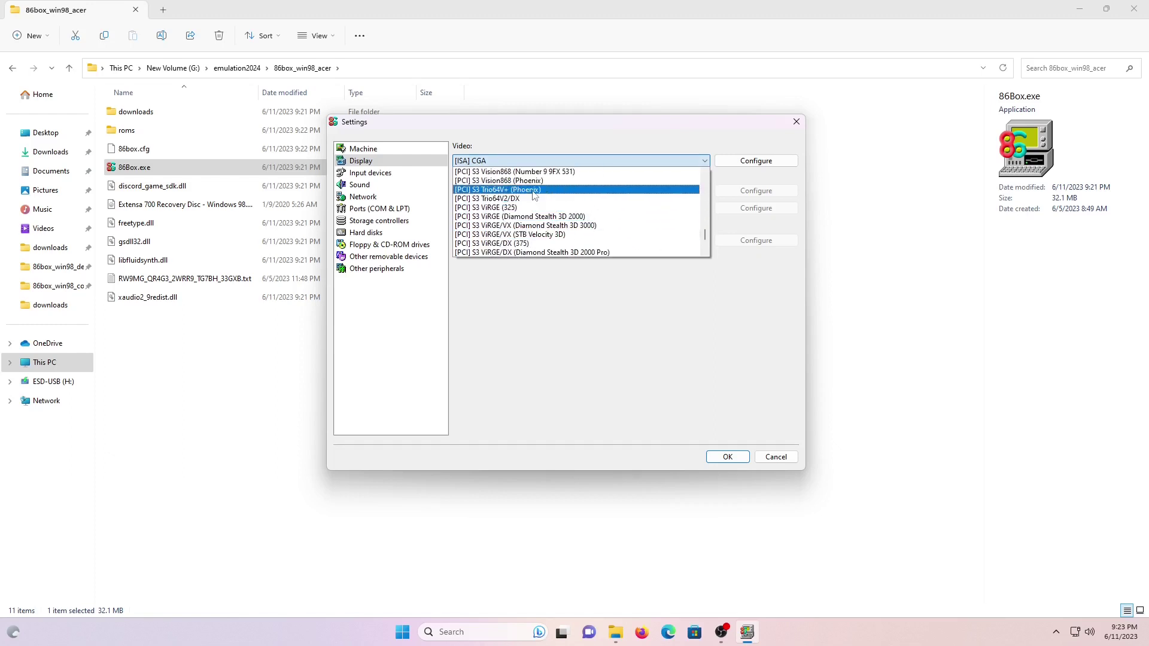
{"action": "left_click", "coordinate": [532, 190]}
Set the mouse to Standard PS/2 Mouse and sound card #1 to Sound Blaster 16.
{"action": "left_click", "coordinate": [371, 173]}
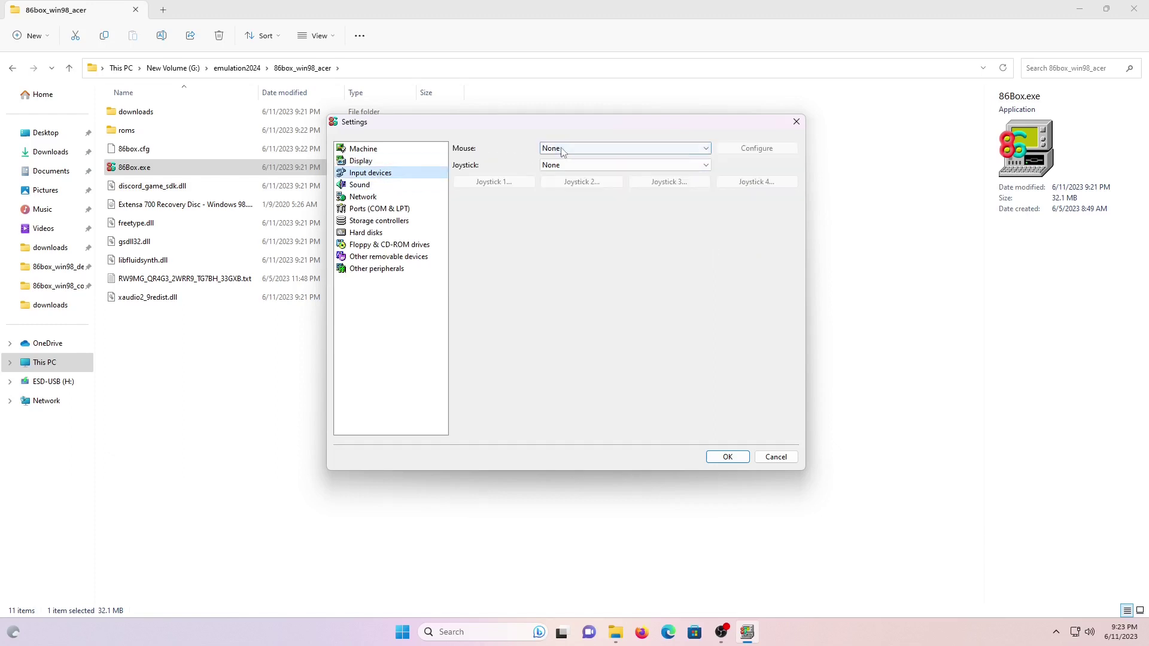
{"action": "left_click", "coordinate": [622, 147]}
{"action": "left_click", "coordinate": [592, 204]}
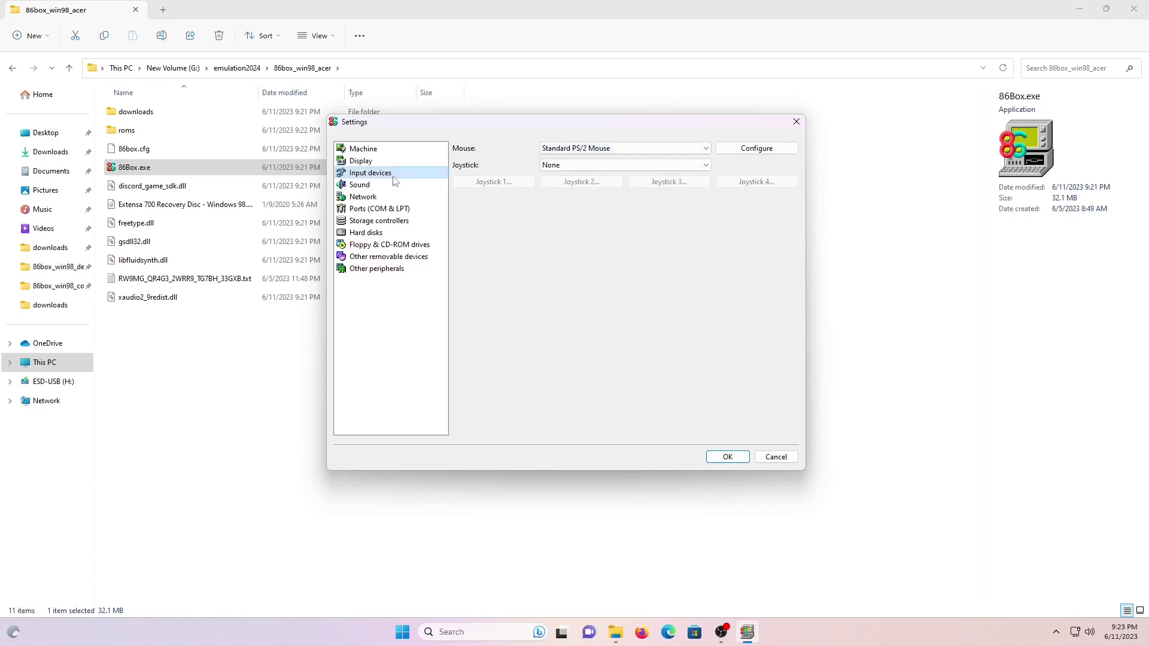
{"action": "left_click", "coordinate": [359, 184]}
{"action": "left_click", "coordinate": [579, 149]}
{"action": "scroll", "coordinate": [592, 165], "scroll_direction": "down", "scroll_amount": 9}
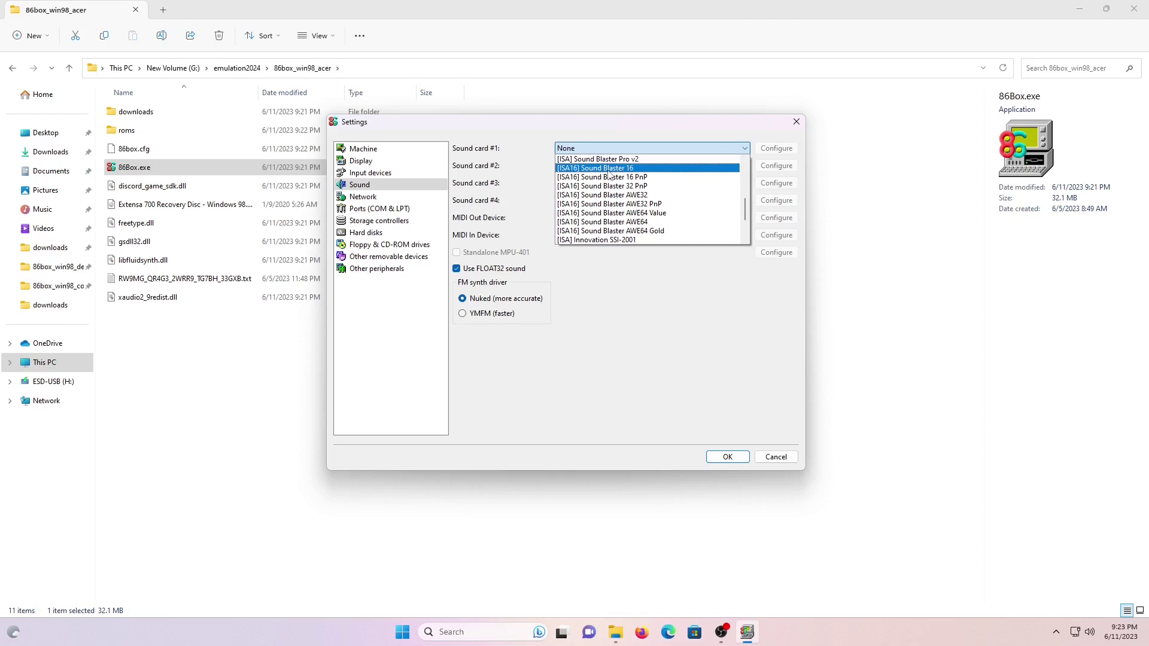
{"action": "left_click", "coordinate": [611, 168]}
Set network mode to SLiRP with the AMD PCnet-FAST III adapter.
{"action": "left_click", "coordinate": [366, 198]}
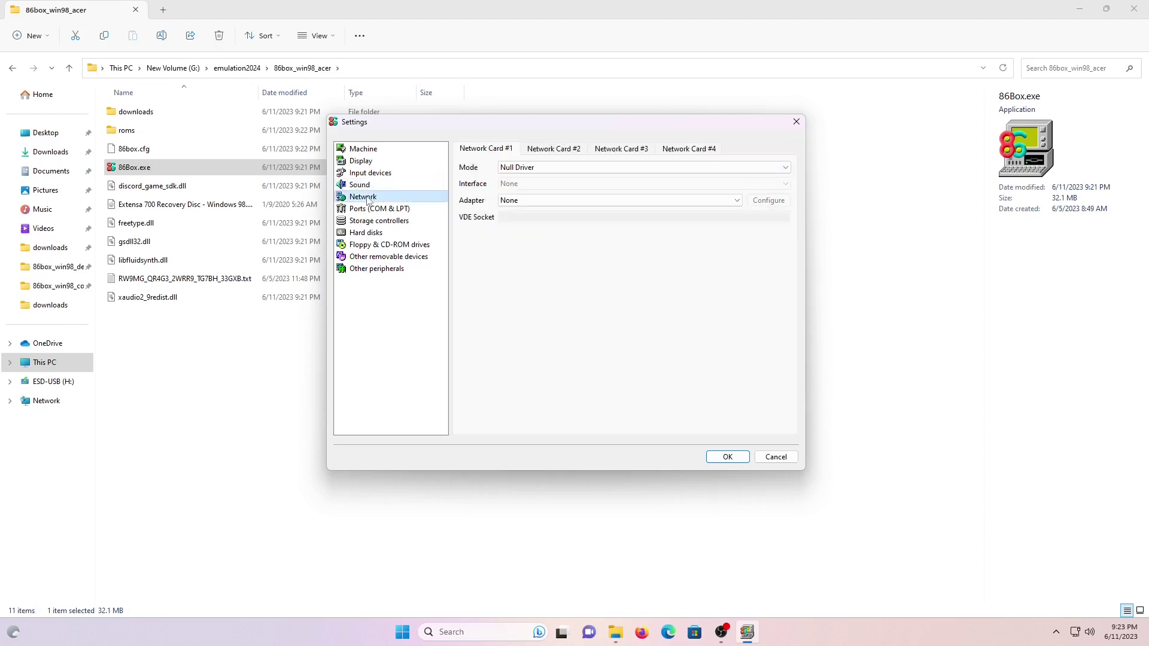
{"action": "left_click", "coordinate": [615, 169]}
{"action": "left_click", "coordinate": [604, 190]}
{"action": "left_click", "coordinate": [579, 206]}
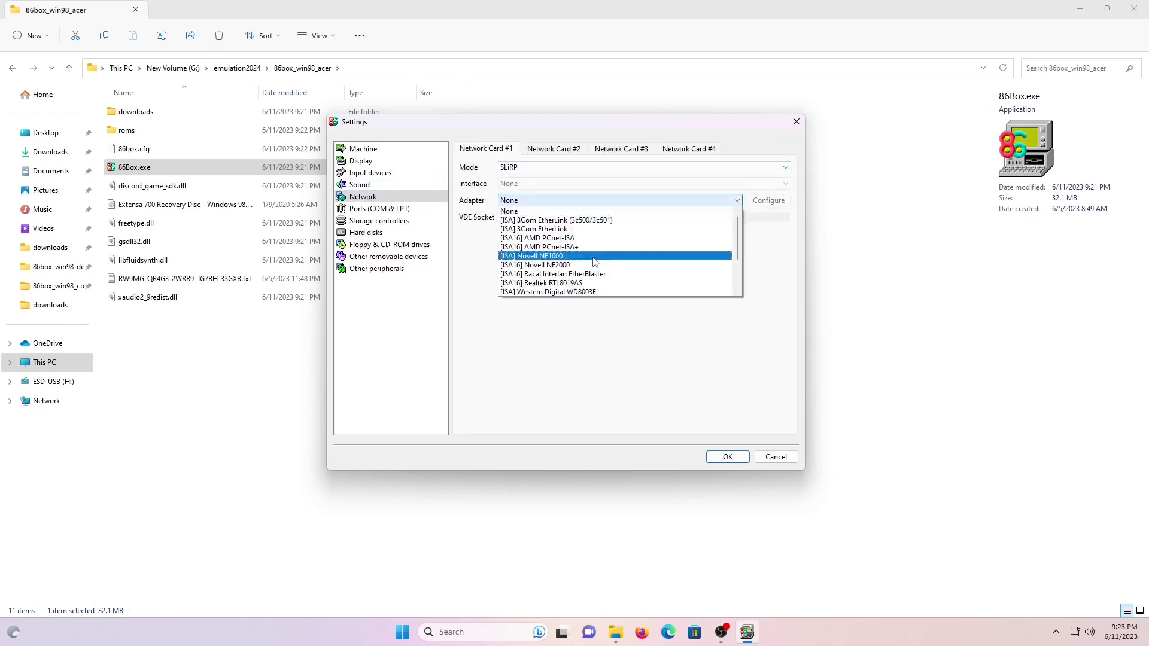
{"action": "left_click", "coordinate": [592, 277]}
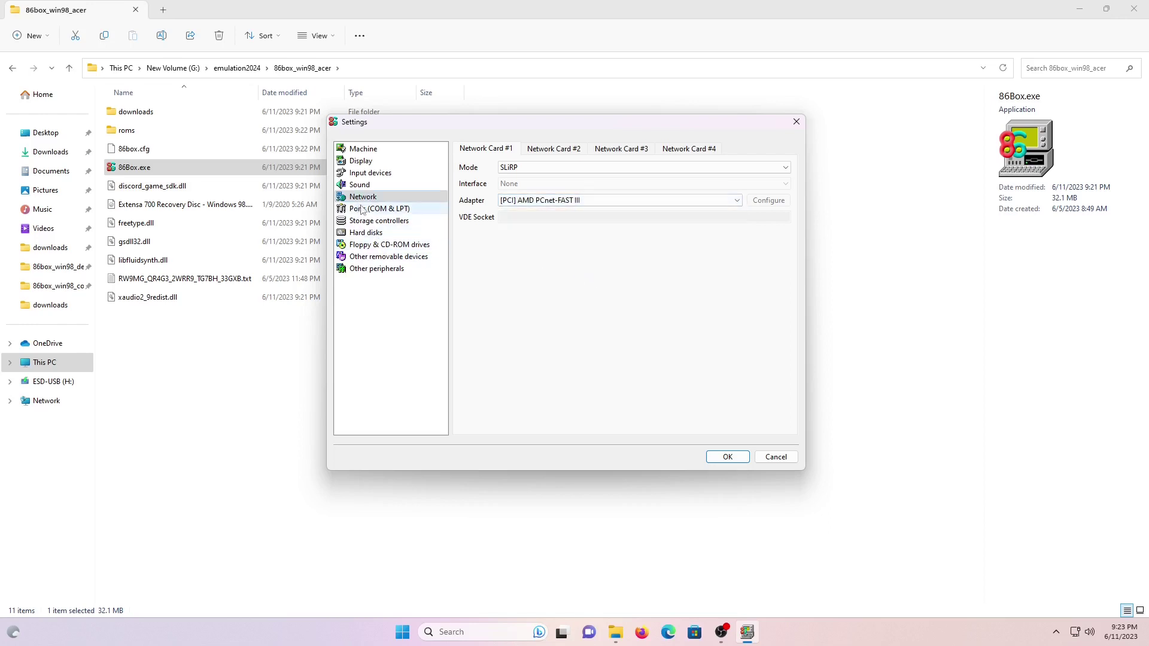
{"action": "left_click", "coordinate": [365, 210]}
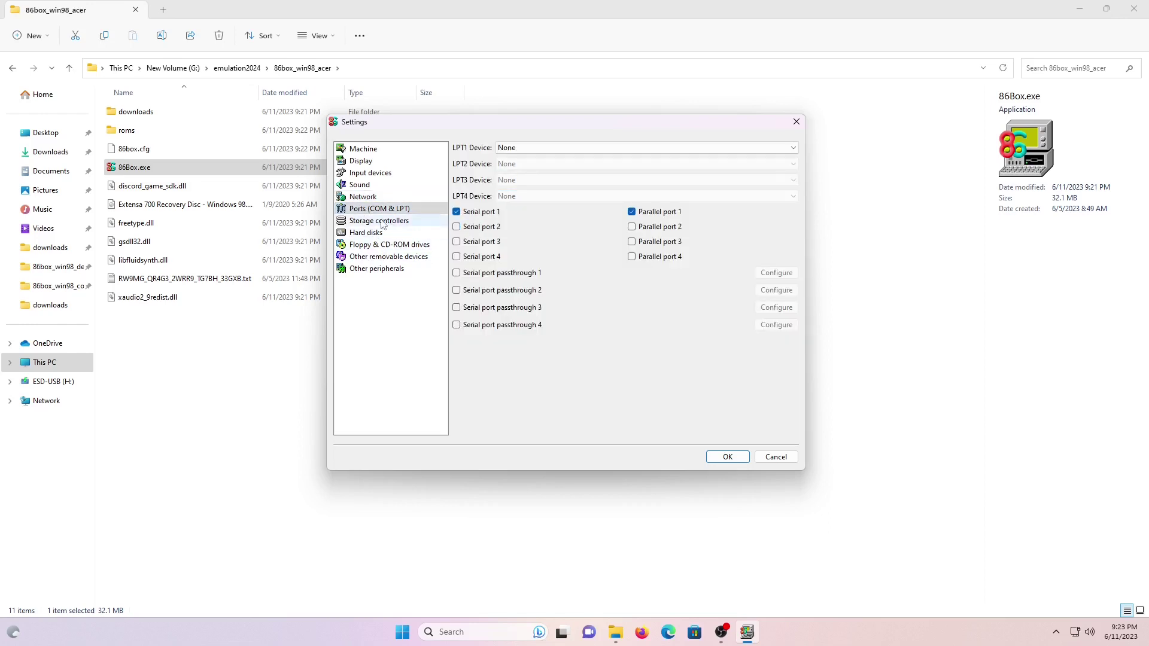
{"action": "left_click", "coordinate": [383, 222]}
Set the HD Controller to Internal controller.
{"action": "left_click", "coordinate": [629, 148]}
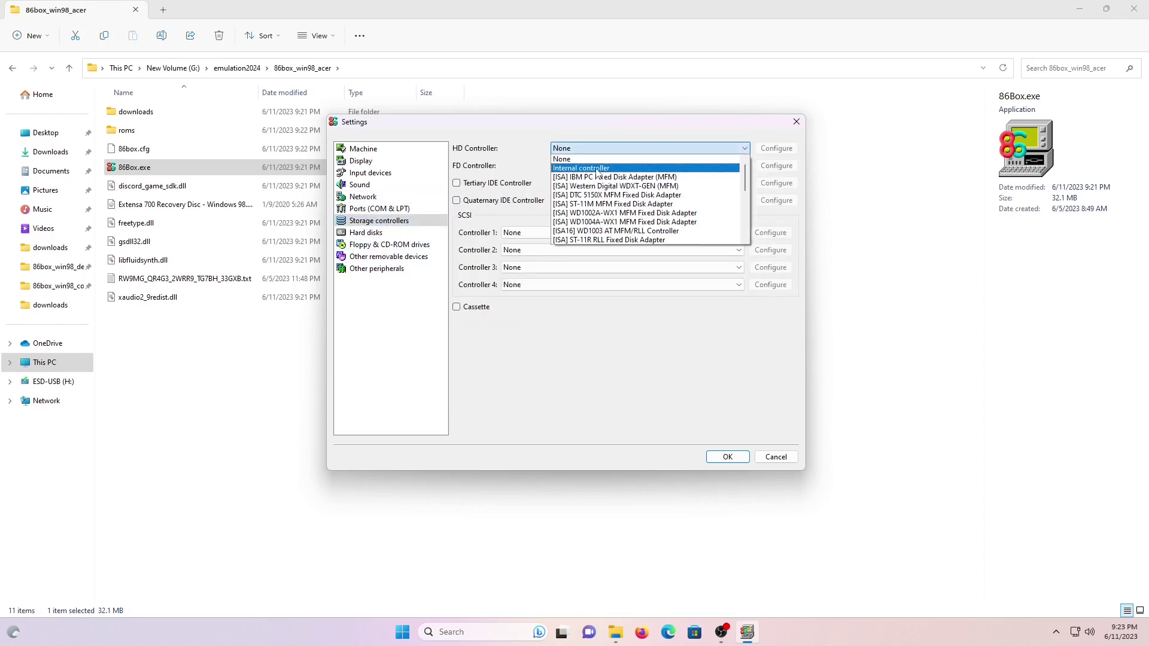
{"action": "left_click", "coordinate": [599, 166]}
{"action": "left_click", "coordinate": [380, 234]}
Create a new 8192 MB dynamic-size VHD hard disk named win98_acer_8gb.vhd.
{"action": "left_click", "coordinate": [512, 429]}
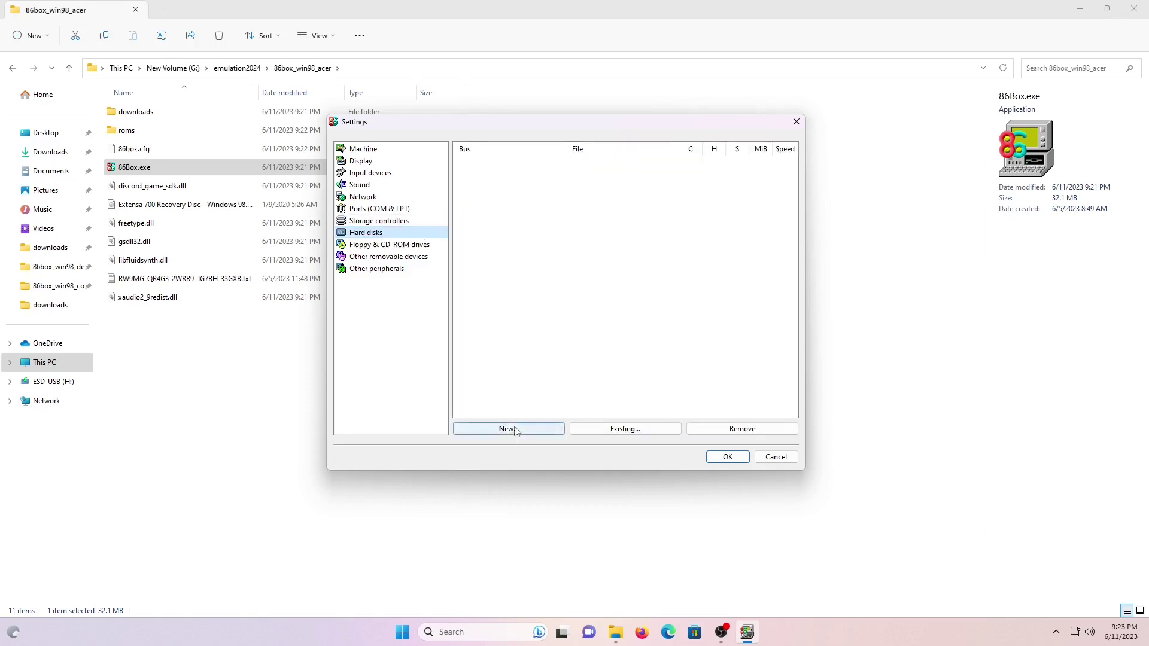
{"action": "left_click", "coordinate": [618, 245]}
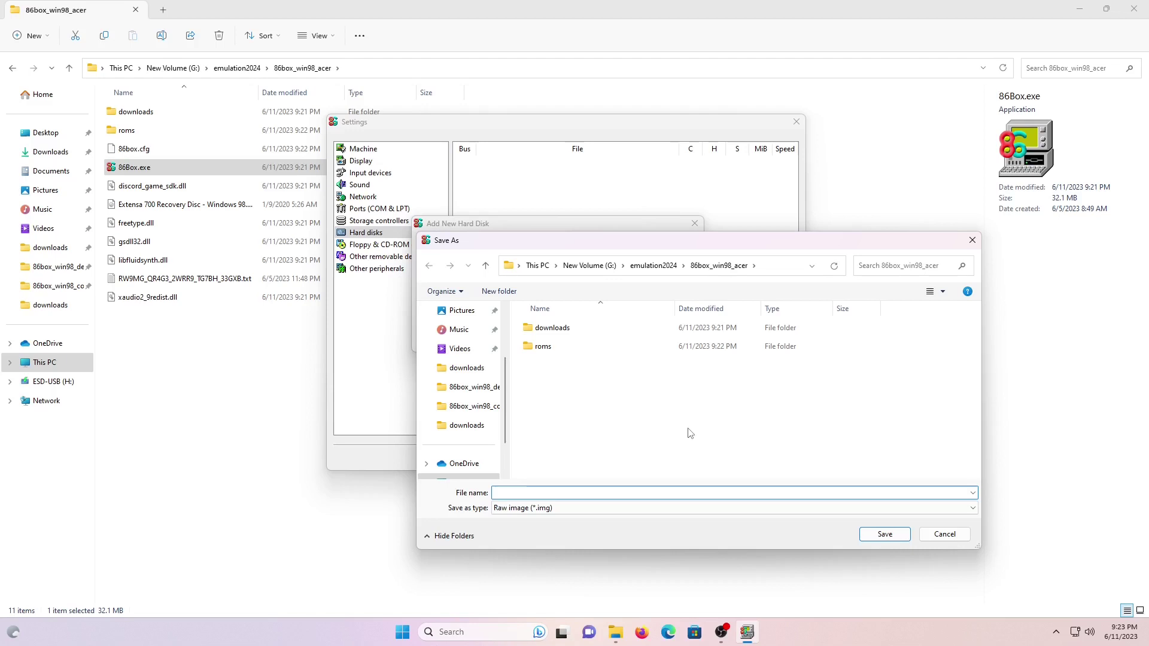
{"action": "type", "text": "win98_acer_8gb.vhd"}
{"action": "left_click", "coordinate": [770, 508]}
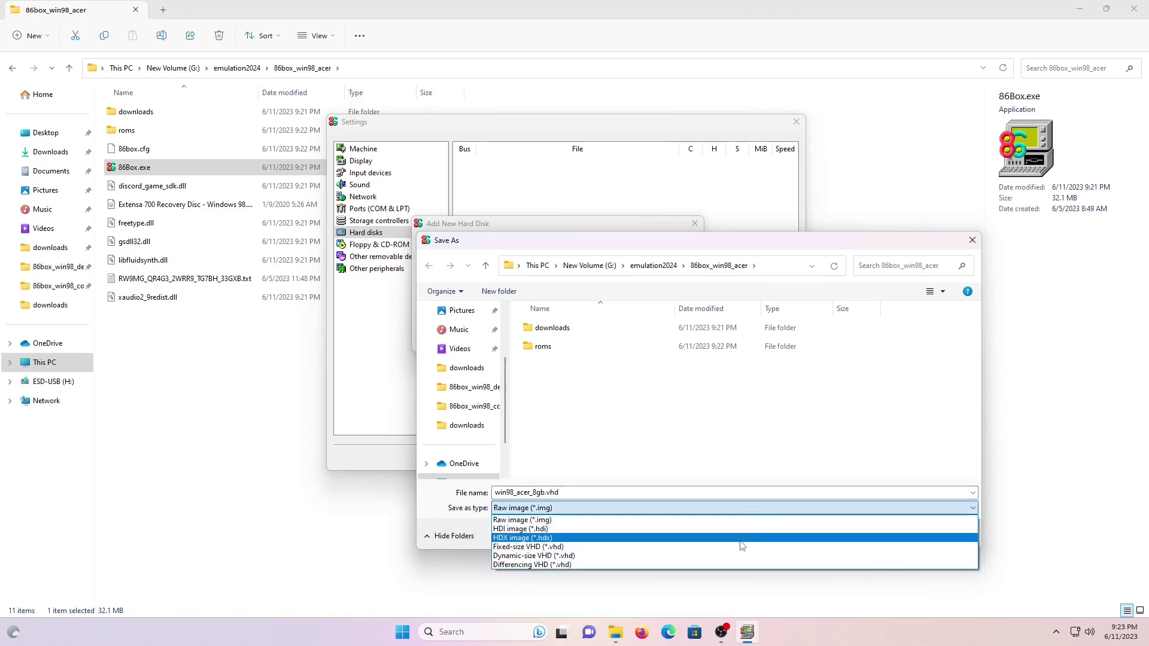
{"action": "left_click", "coordinate": [736, 556]}
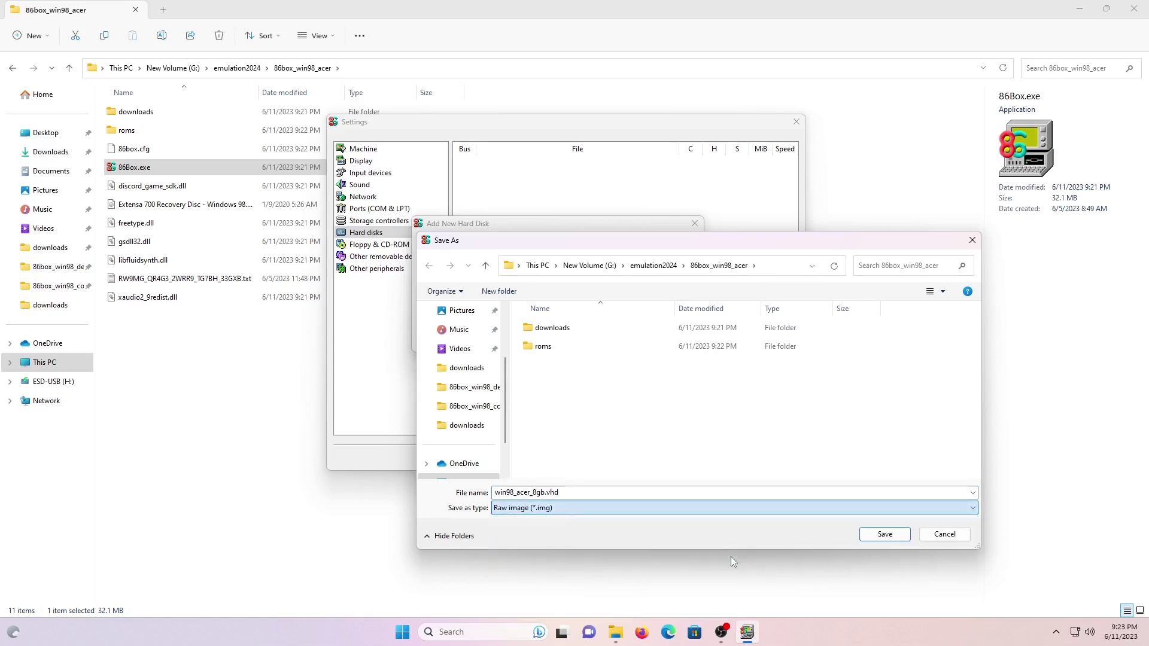
{"action": "left_click", "coordinate": [884, 534]}
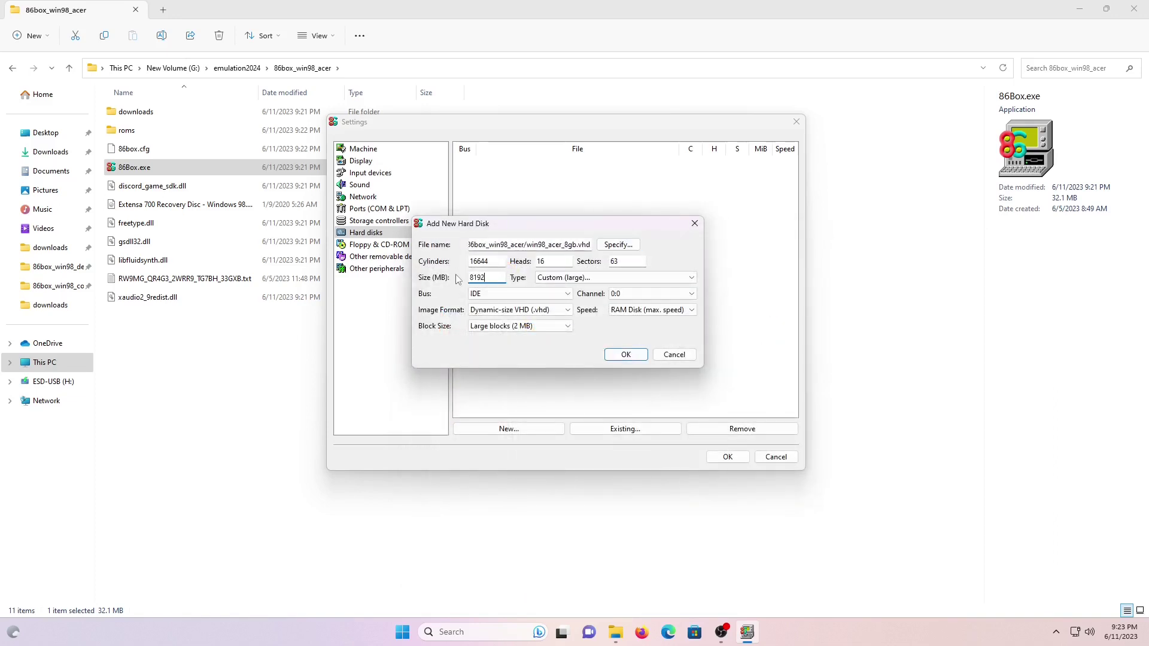
{"action": "left_click", "coordinate": [623, 354]}
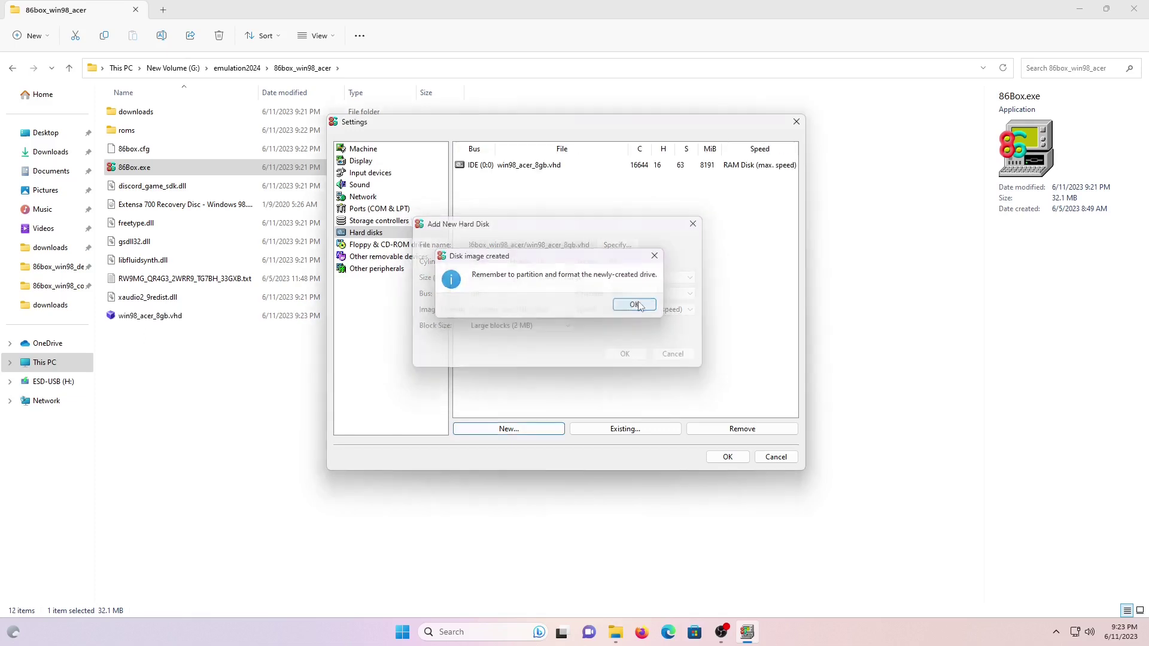
{"action": "left_click", "coordinate": [634, 303]}
Make floppy 1 a 3.5" 1.44M drive and set floppy 2 to None.
{"action": "left_click", "coordinate": [412, 244]}
{"action": "left_click", "coordinate": [506, 180]}
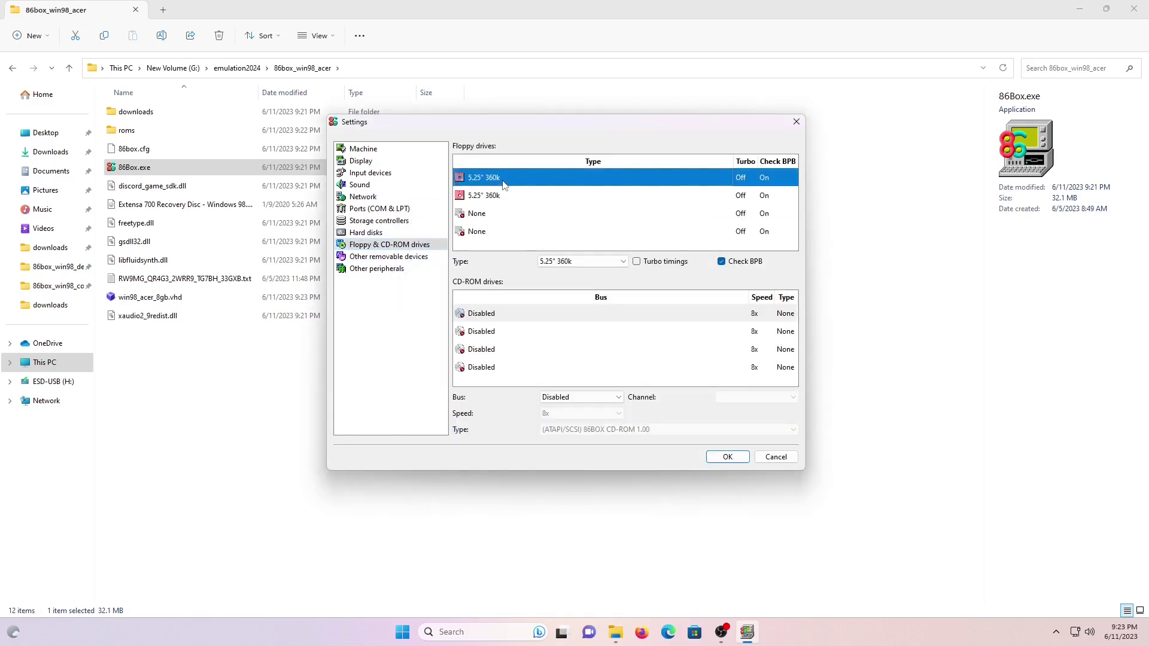
{"action": "left_click", "coordinate": [572, 262]}
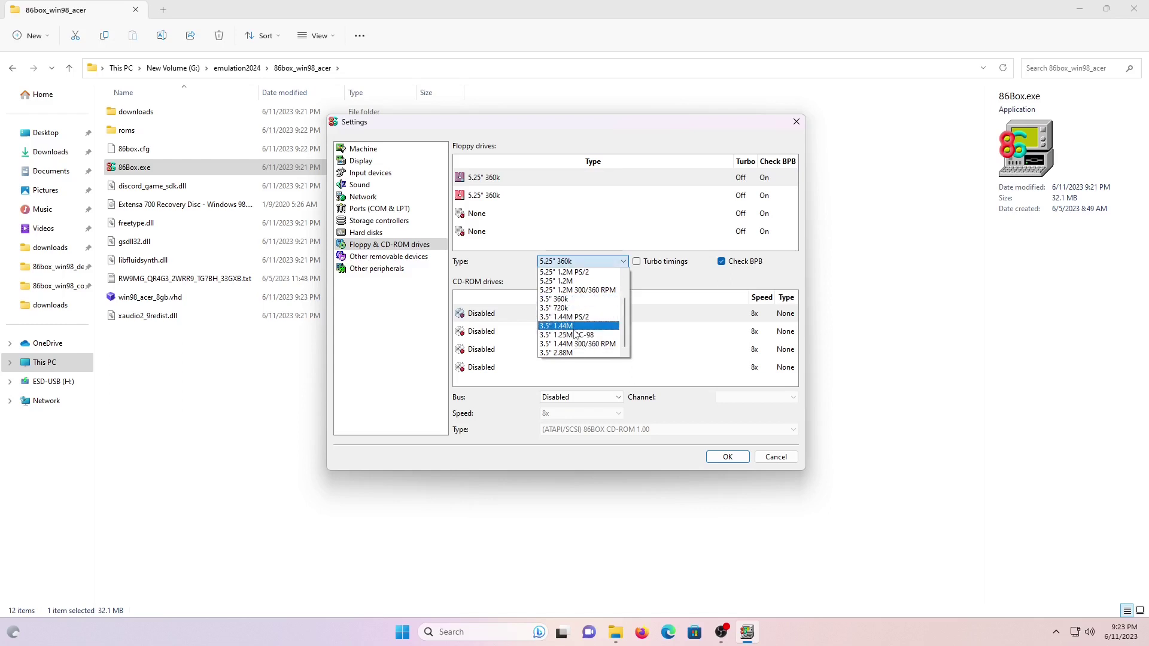
{"action": "left_click", "coordinate": [576, 333]}
{"action": "left_click", "coordinate": [499, 195]}
{"action": "left_click", "coordinate": [574, 262]}
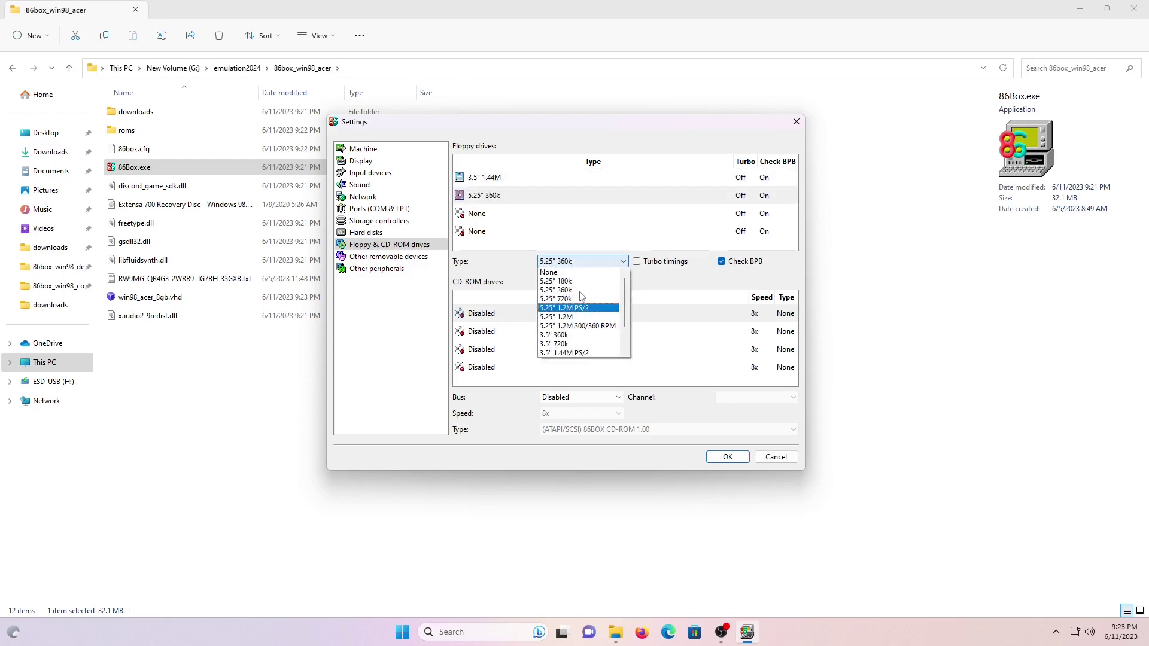
{"action": "left_click", "coordinate": [571, 273]}
Set CD-ROM 1 to ATAPI bus at 72x, then apply and reset the machine.
{"action": "left_click", "coordinate": [488, 316]}
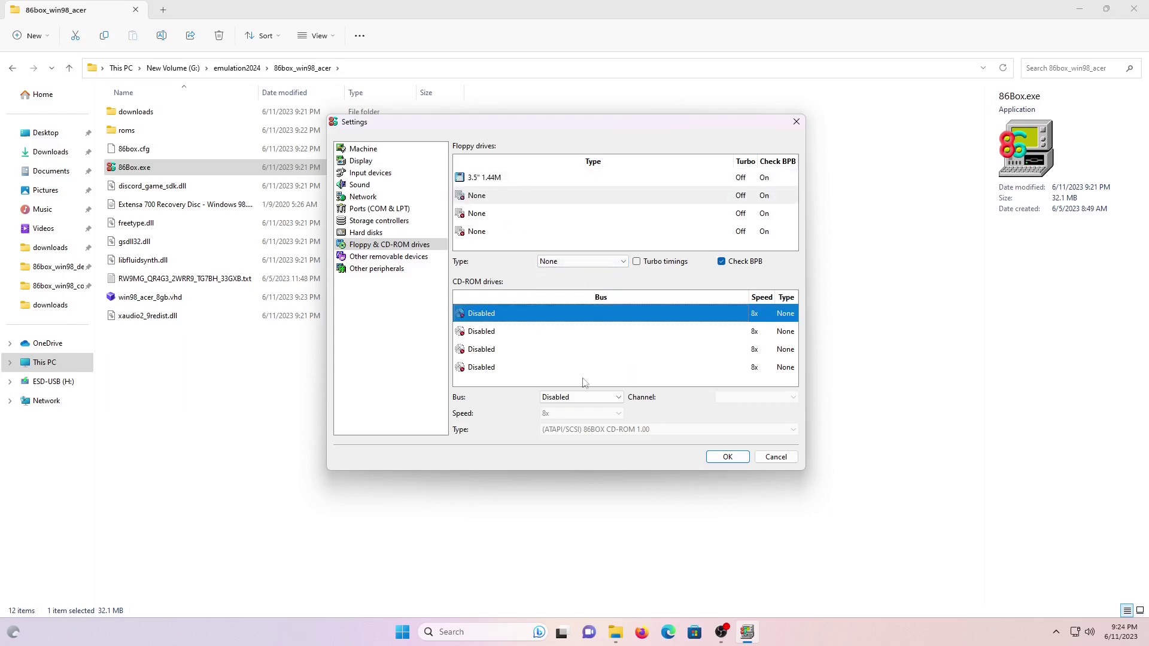
{"action": "left_click", "coordinate": [611, 397]}
{"action": "left_click", "coordinate": [599, 408]}
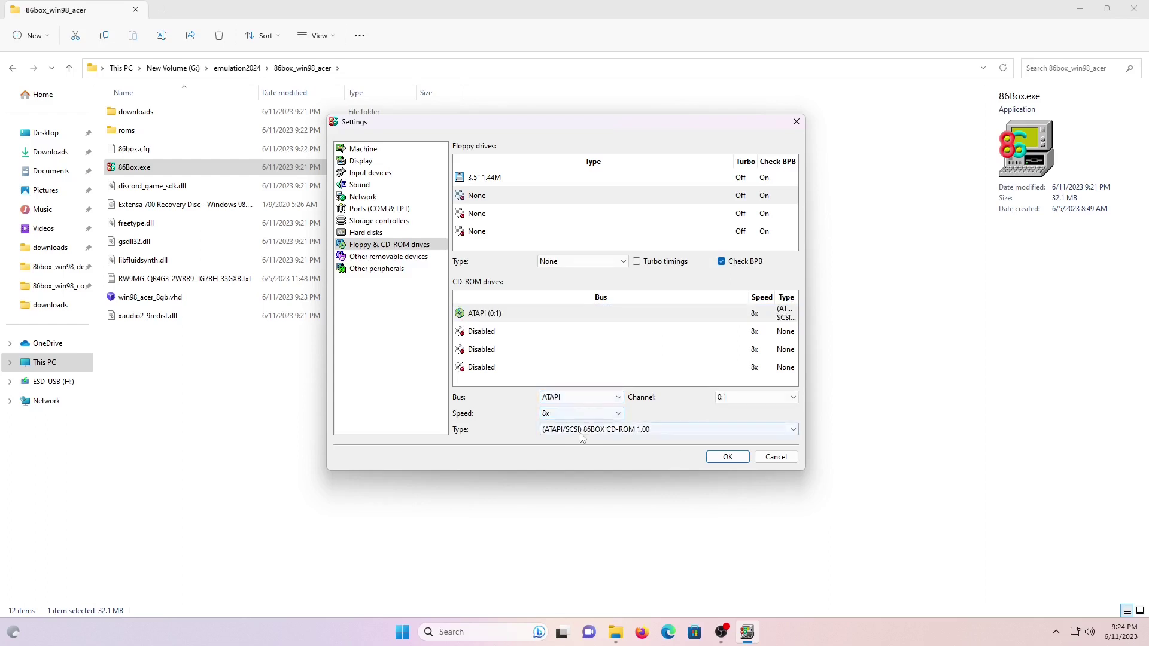
{"action": "left_click", "coordinate": [617, 414]}
{"action": "left_click_drag", "start_coordinate": [619, 435], "coordinate": [620, 496]}
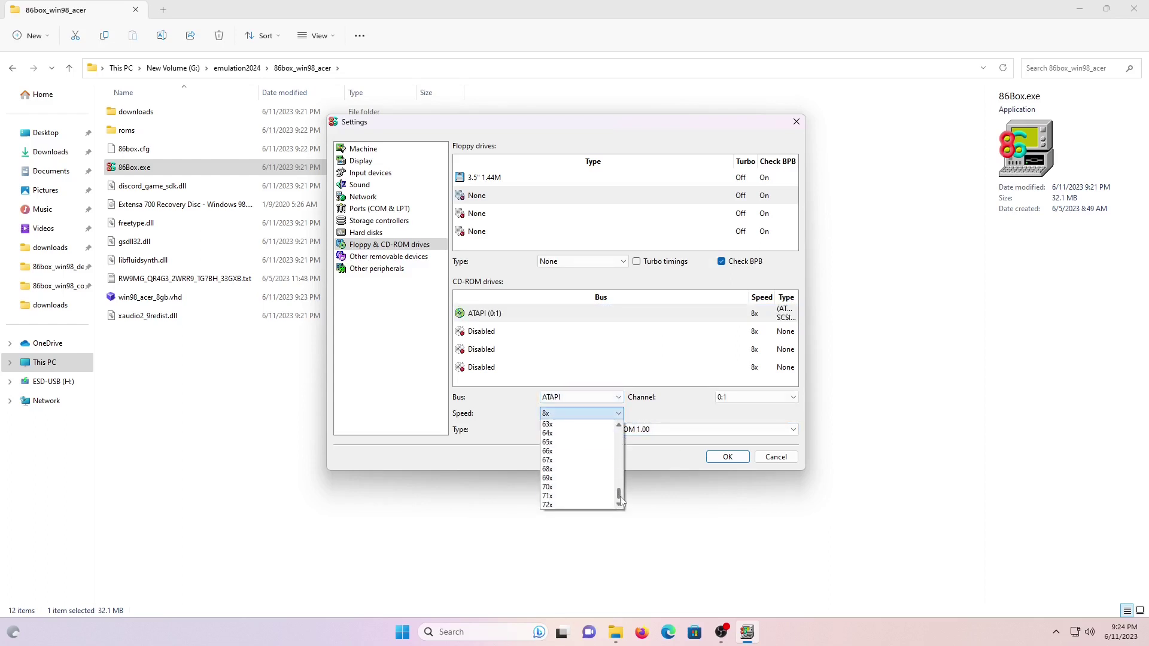
{"action": "left_click", "coordinate": [575, 506]}
{"action": "left_click", "coordinate": [727, 456]}
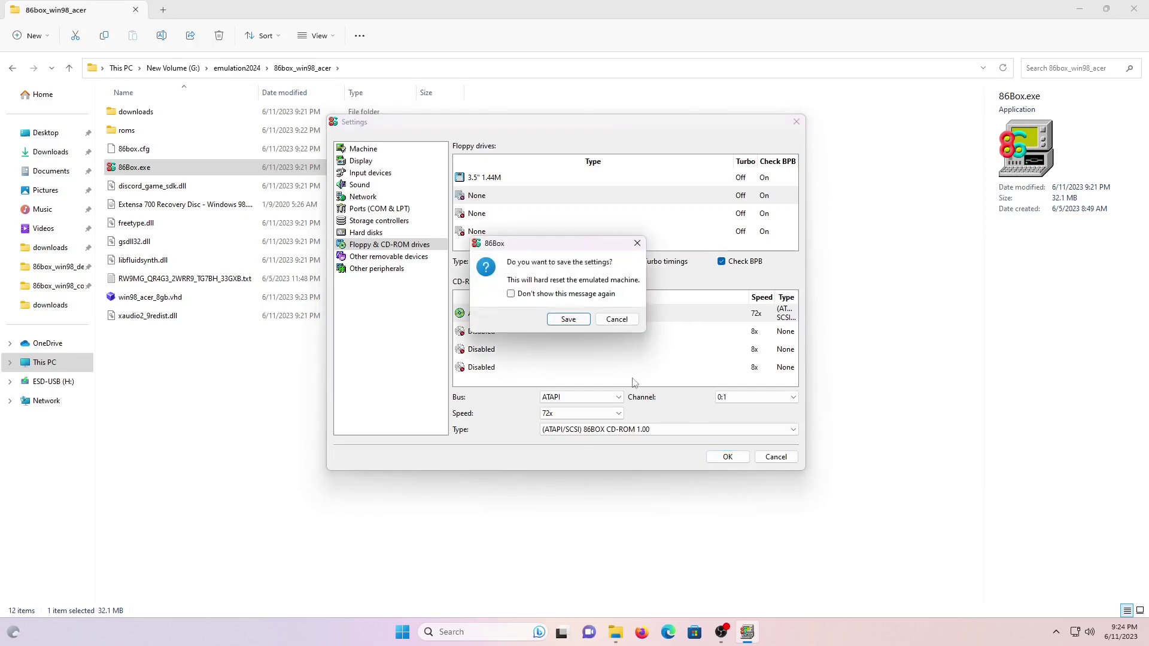
{"action": "left_click", "coordinate": [569, 319]}
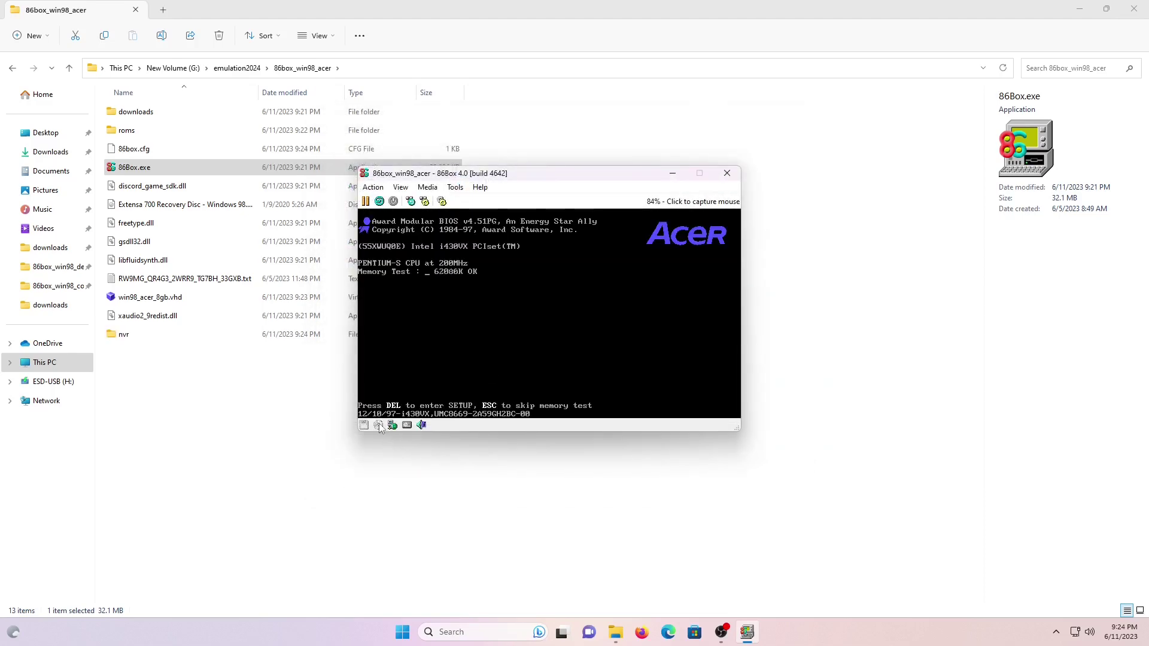
Load the Extensa 700 recovery disc image into the CD-ROM drive.
{"action": "left_click", "coordinate": [379, 426]}
{"action": "left_click", "coordinate": [411, 383]}
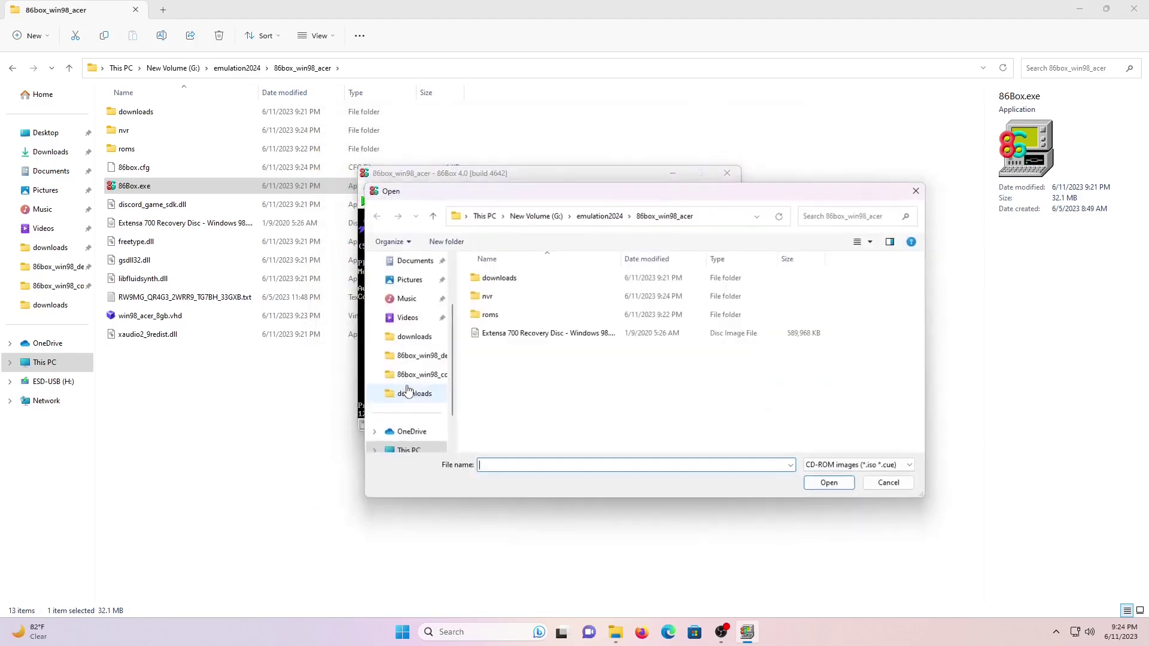
{"action": "left_click", "coordinate": [506, 339]}
{"action": "double_click", "coordinate": [506, 335]}
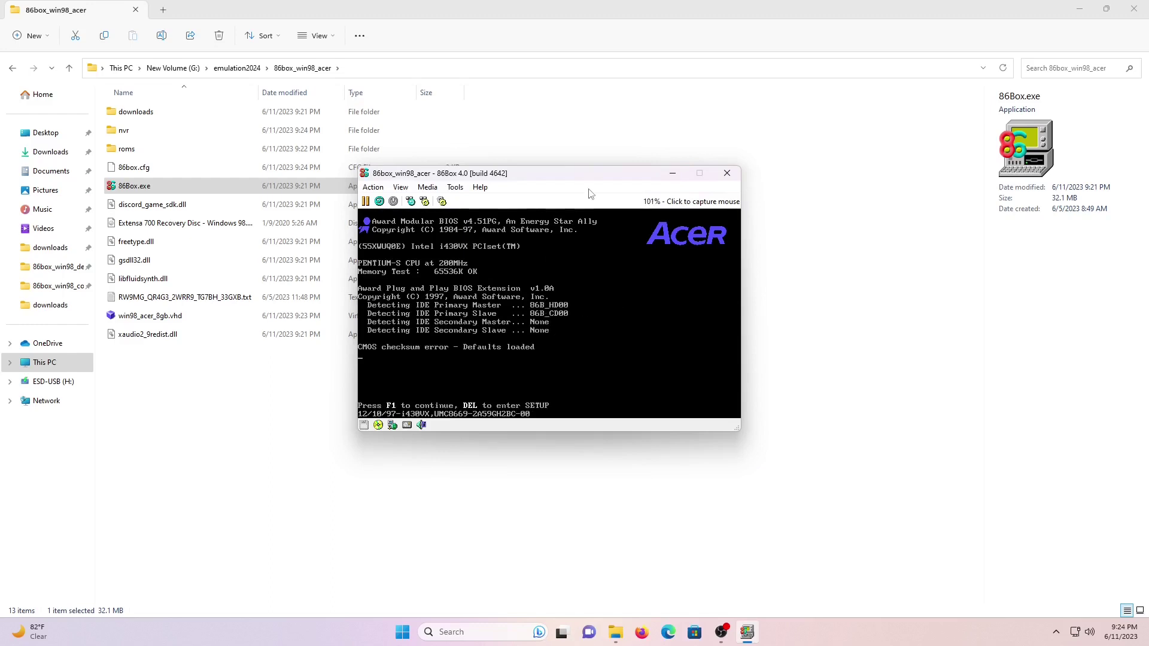
Continue past the CMOS checksum error and disk boot failure, then send Ctrl+Alt+Del.
{"action": "key", "text": "F1"}
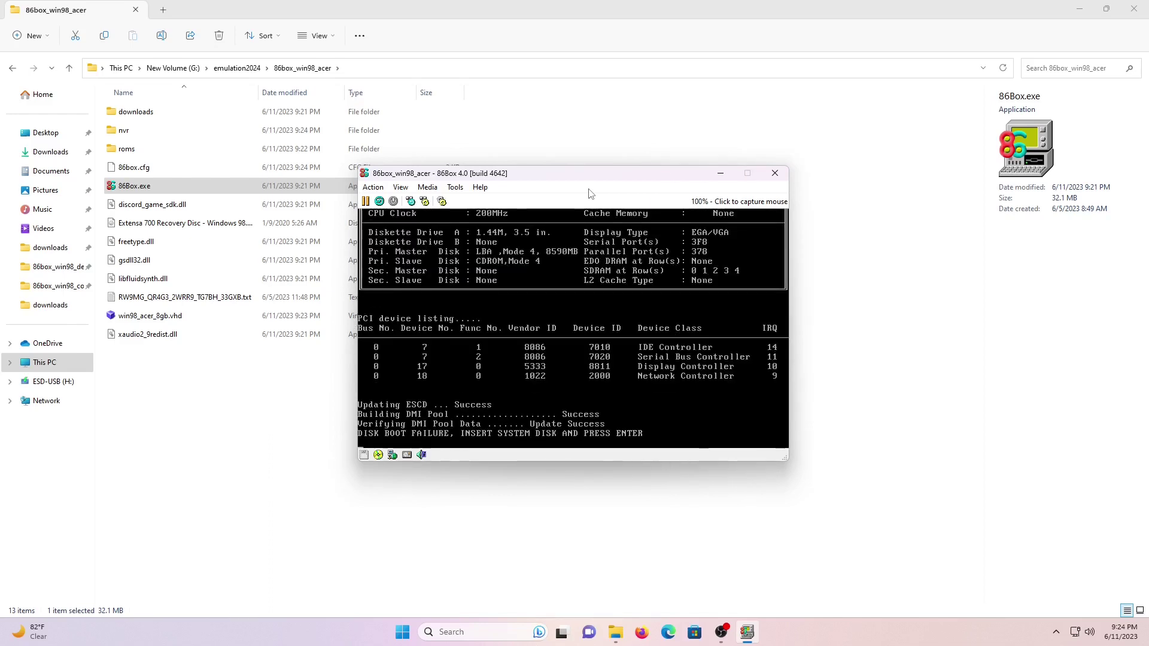
{"action": "key", "text": "Return"}
{"action": "left_click", "coordinate": [373, 186]}
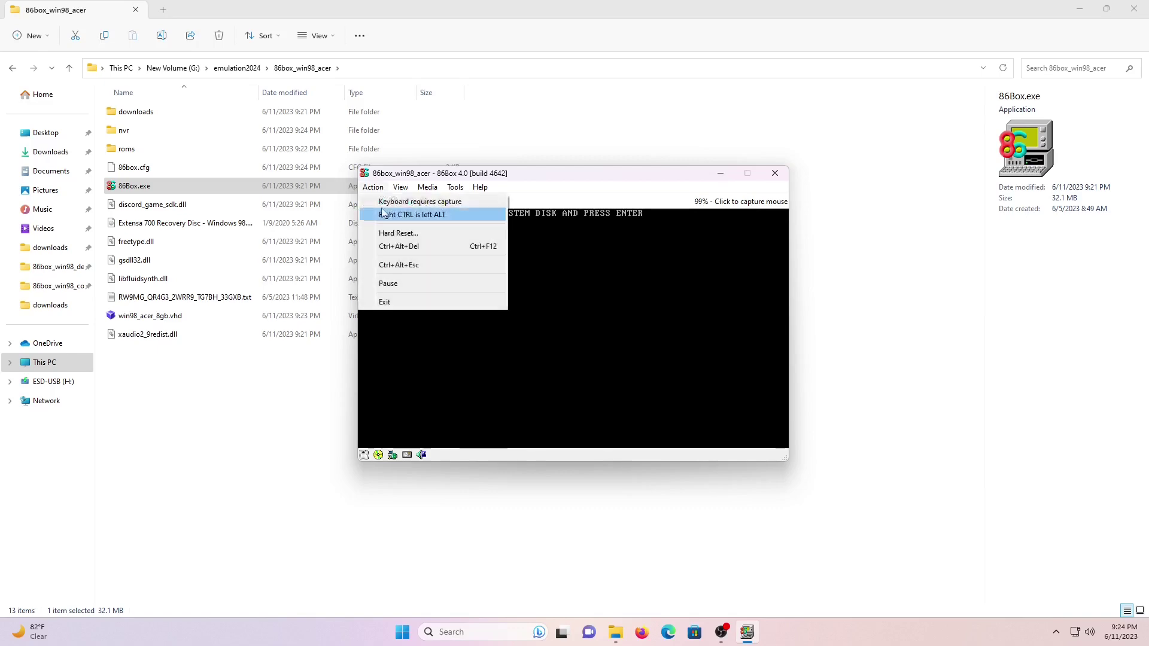
{"action": "left_click", "coordinate": [391, 246]}
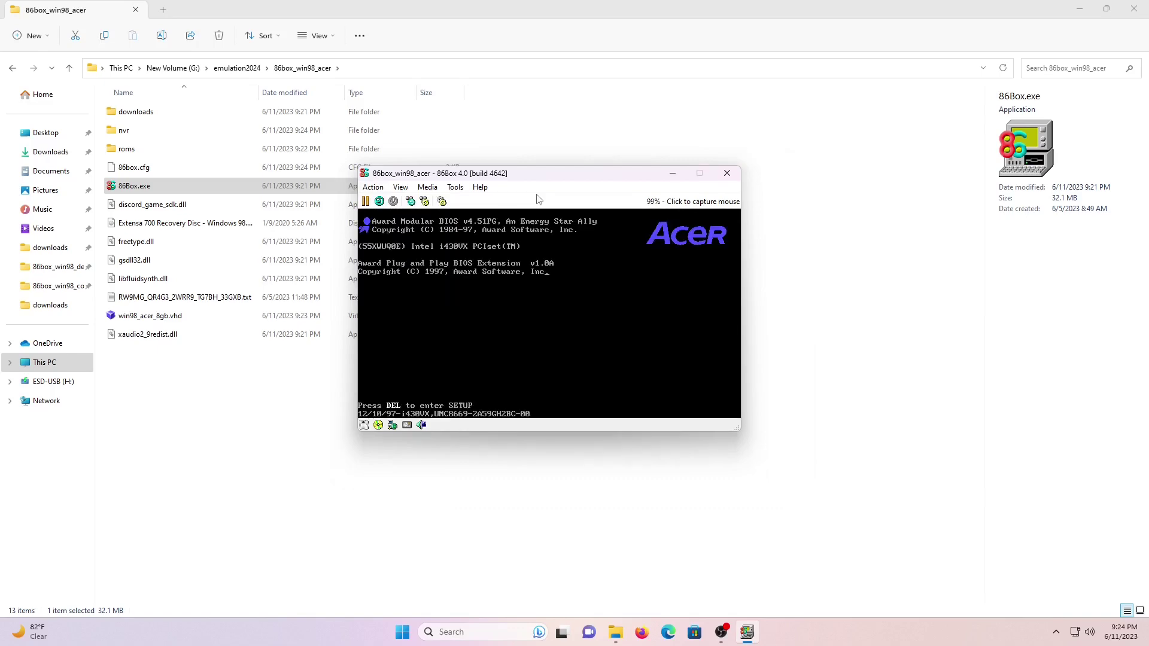
In BIOS setup, set Boot Sequence to C,CDROM,A, then save to CMOS and exit.
{"action": "key", "text": "Delete"}
{"action": "key", "text": "Down"}
{"action": "key", "text": "Return"}
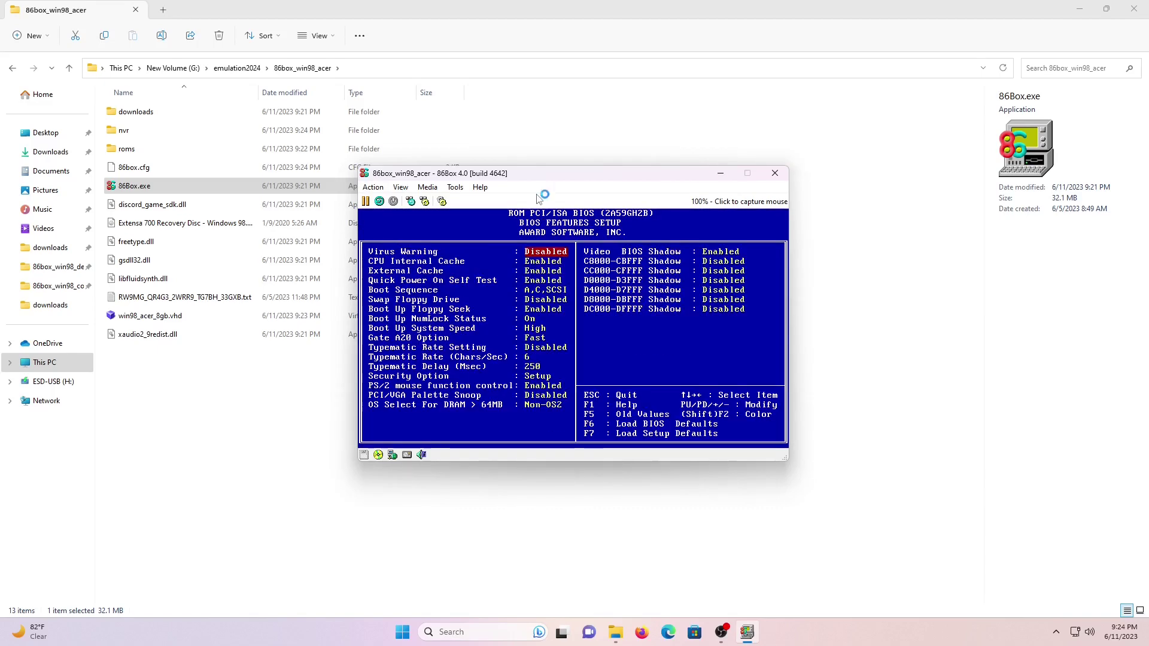
{"action": "key", "text": "Down"}
{"action": "key", "text": "Down"}
{"action": "key", "text": "Down"}
{"action": "key", "text": "Down"}
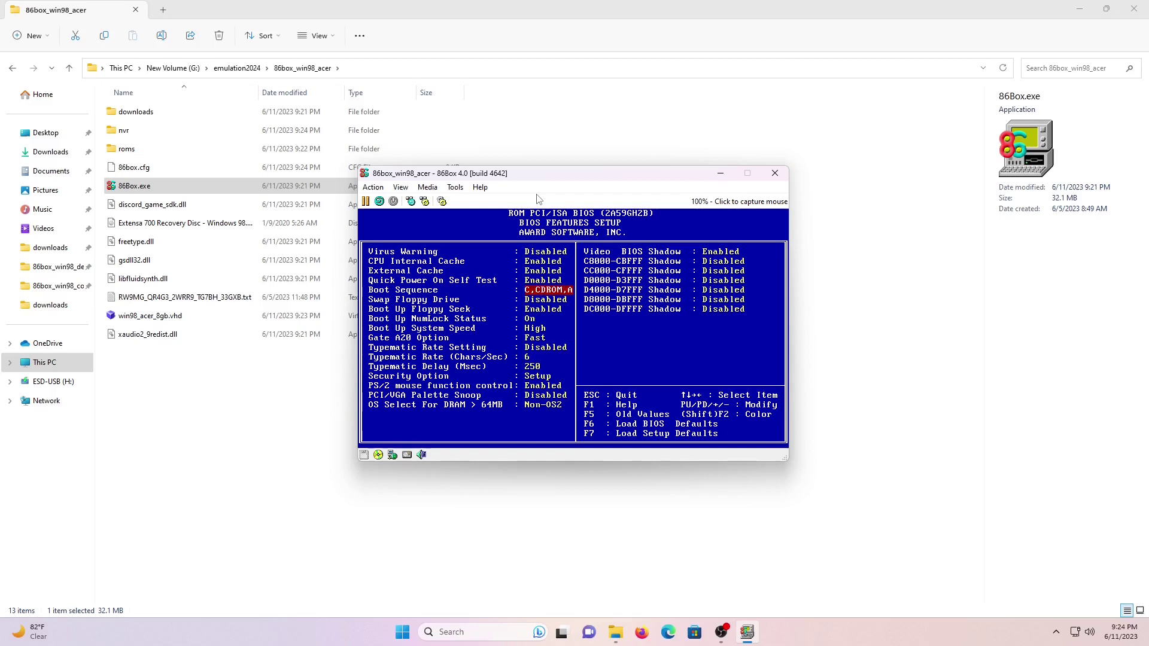
{"action": "key", "text": "Escape"}
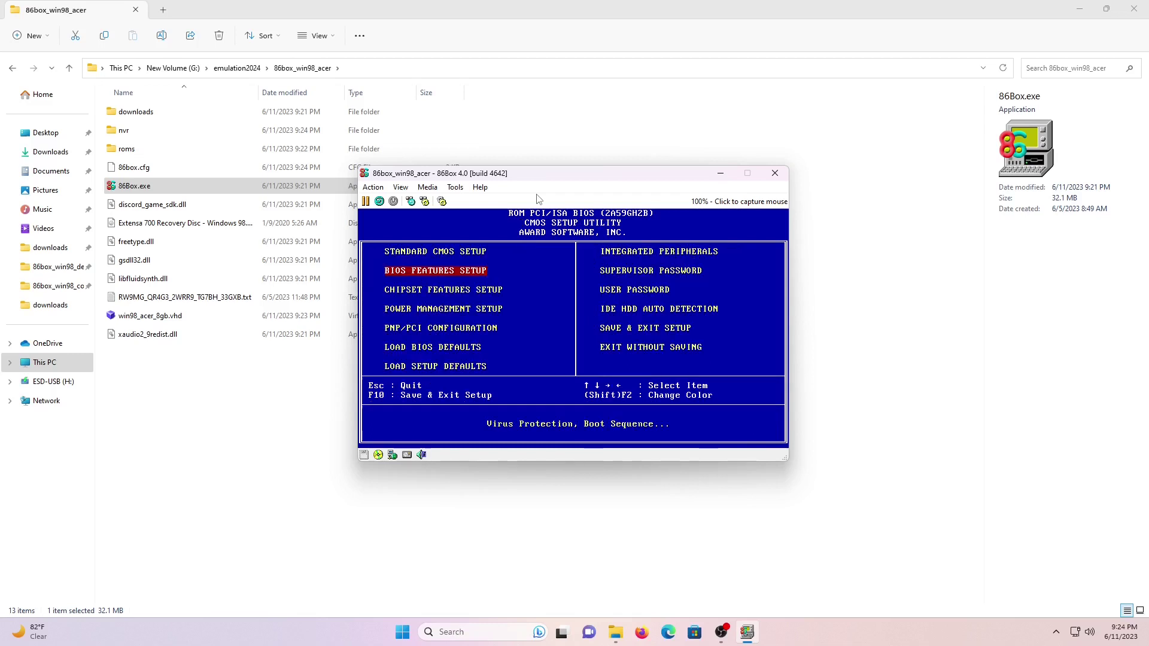
{"action": "key", "text": "Right"}
{"action": "key", "text": "Down"}
{"action": "key", "text": "Down"}
{"action": "key", "text": "Down"}
{"action": "key", "text": "Return"}
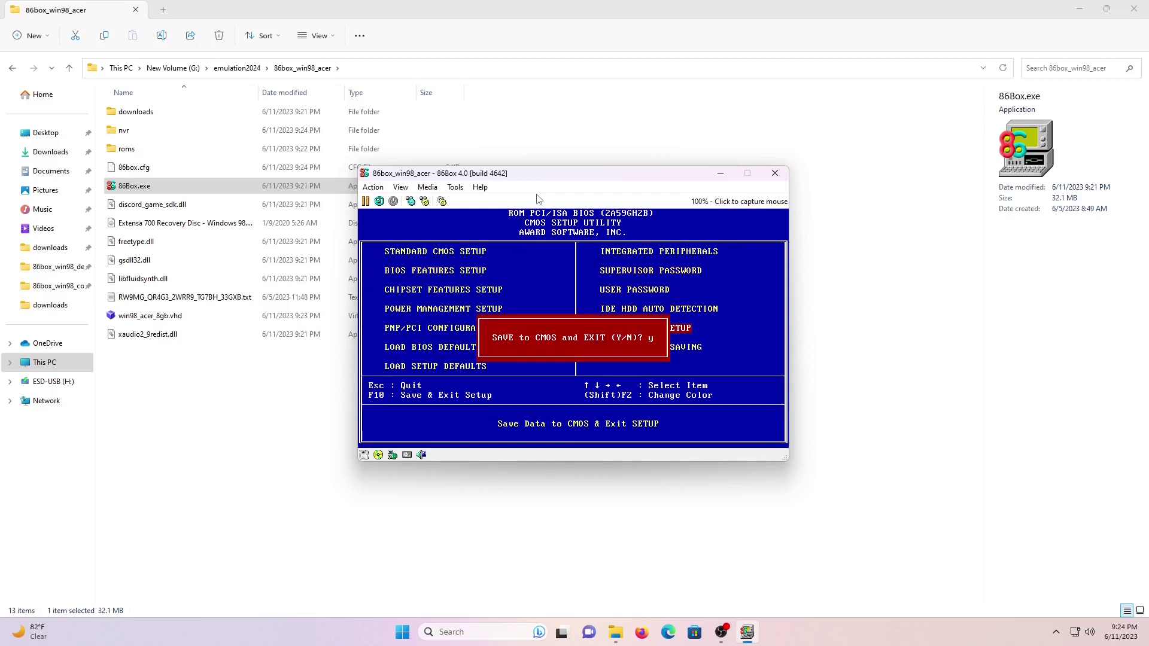
{"action": "key", "text": "Return"}
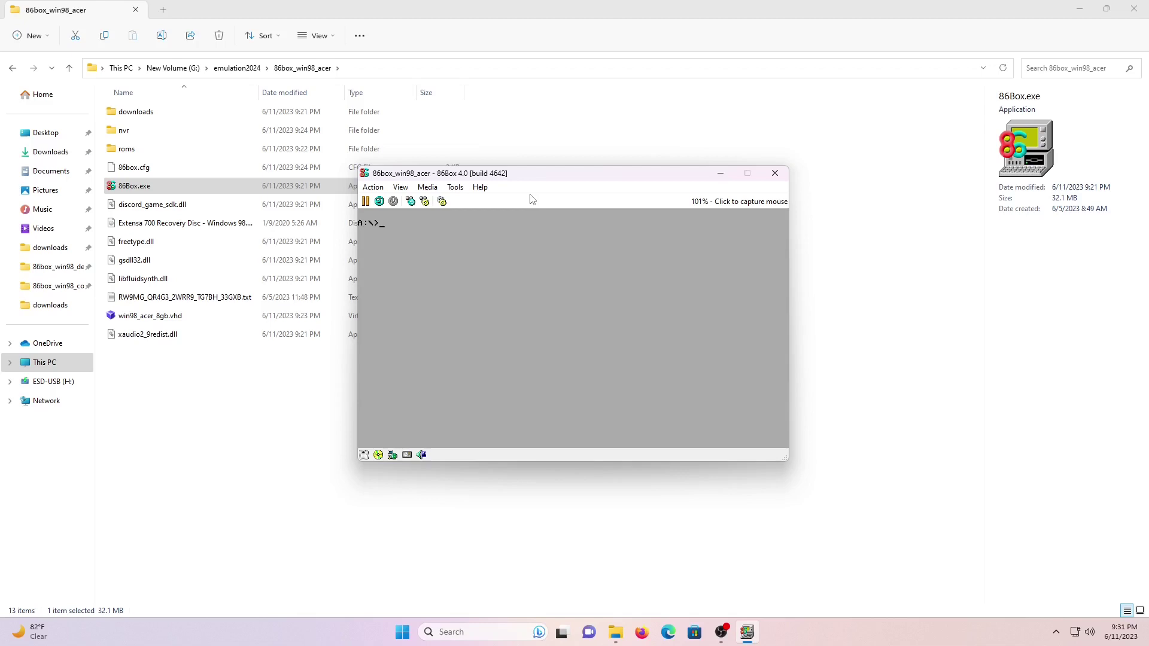
Eject the recovery disc from the CD-ROM drive and hard reset the emulated PC.
{"action": "left_click", "coordinate": [379, 455]}
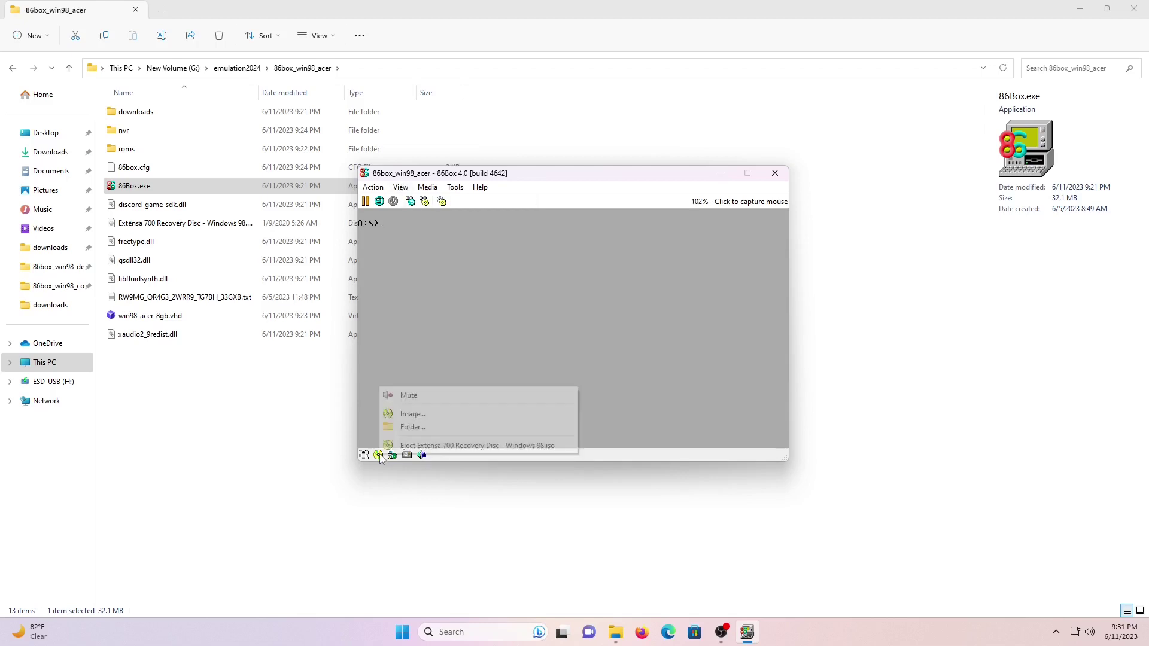
{"action": "left_click", "coordinate": [431, 447]}
{"action": "left_click", "coordinate": [373, 186]}
{"action": "left_click", "coordinate": [394, 245]}
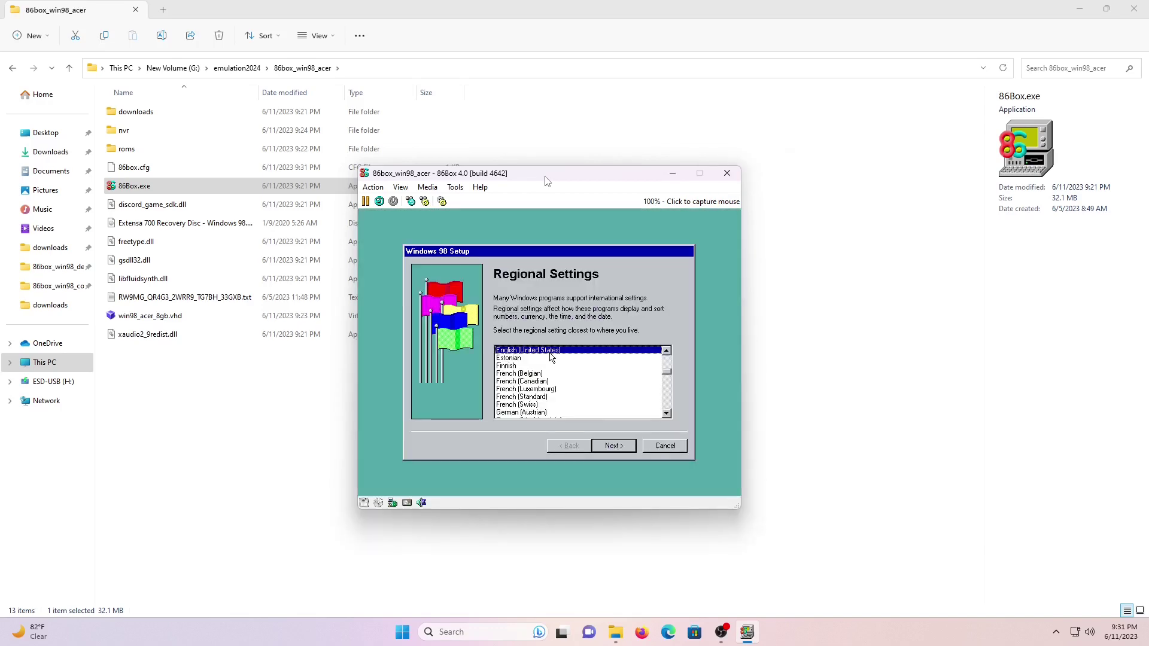
Accept English (United States) regional settings and US 101 keyboard, and enter the name and company 'Acer'.
{"action": "left_click", "coordinate": [614, 445]}
{"action": "left_click", "coordinate": [615, 446]}
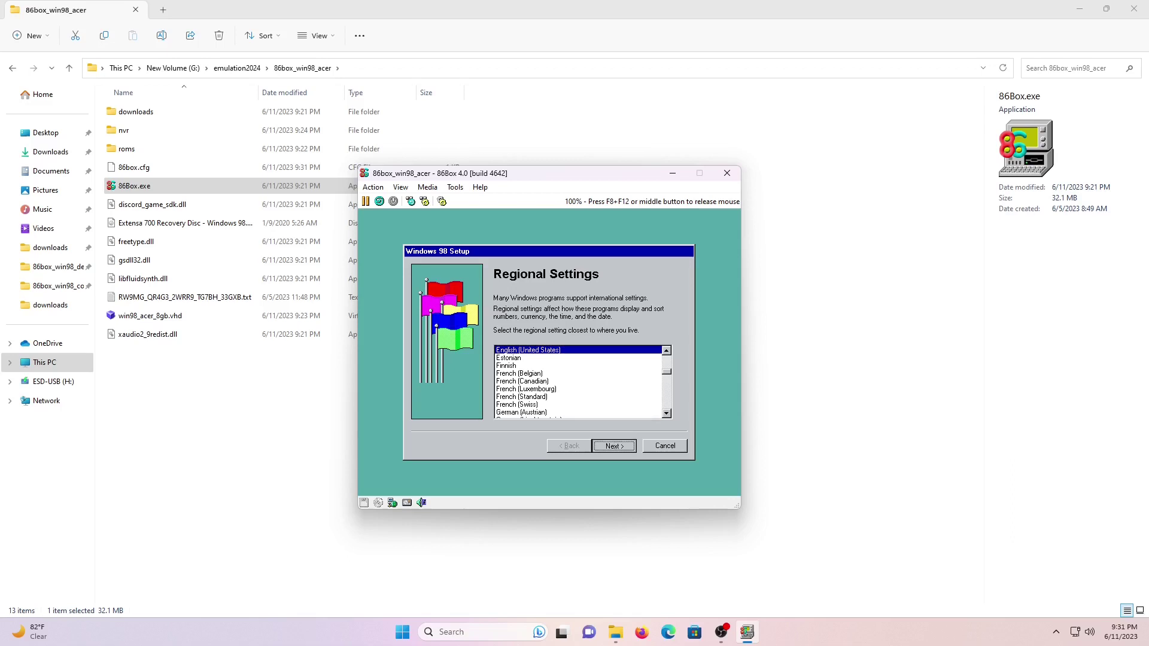
{"action": "left_click", "coordinate": [615, 446]}
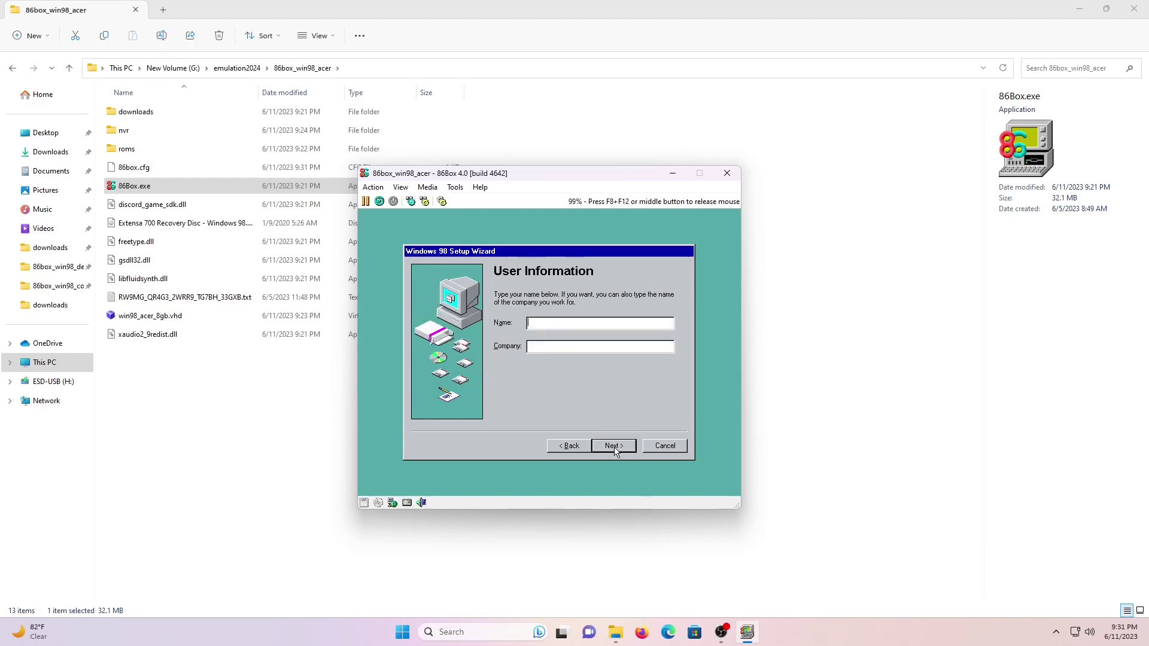
{"action": "type", "text": "Ac"}
{"action": "key", "text": "Tab"}
{"action": "type", "text": "Acer"}
{"action": "left_click", "coordinate": [614, 446]}
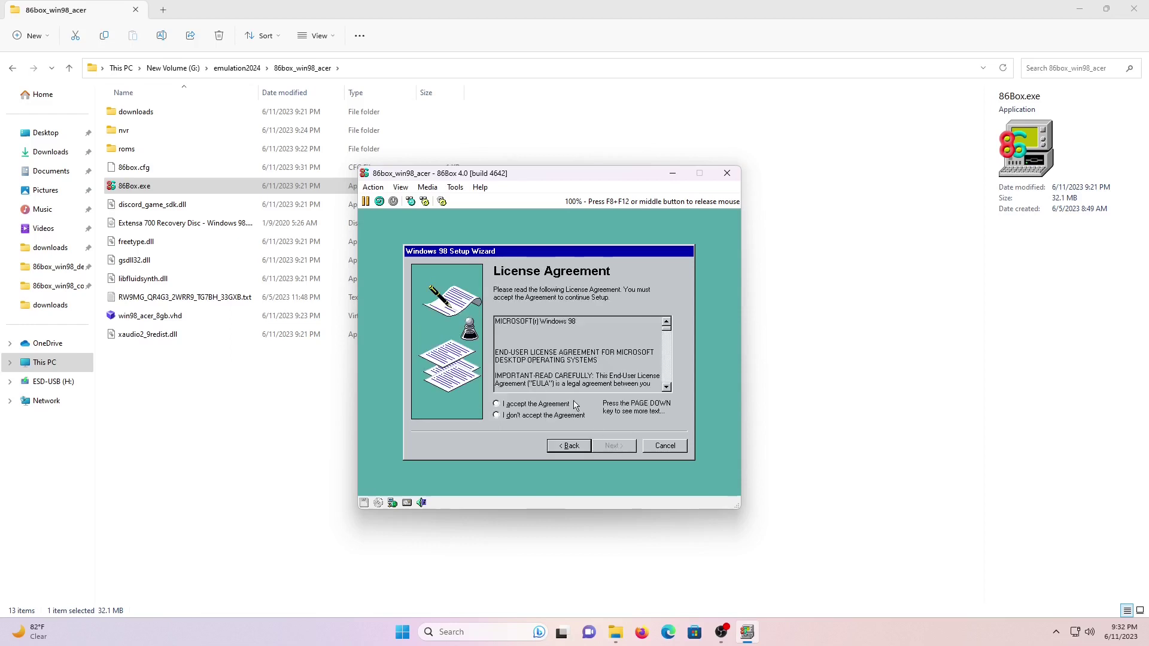
Accept the Windows 98 licence agreement, enter the product key, and finish the setup wizard.
{"action": "left_click", "coordinate": [554, 405]}
{"action": "left_click", "coordinate": [611, 451]}
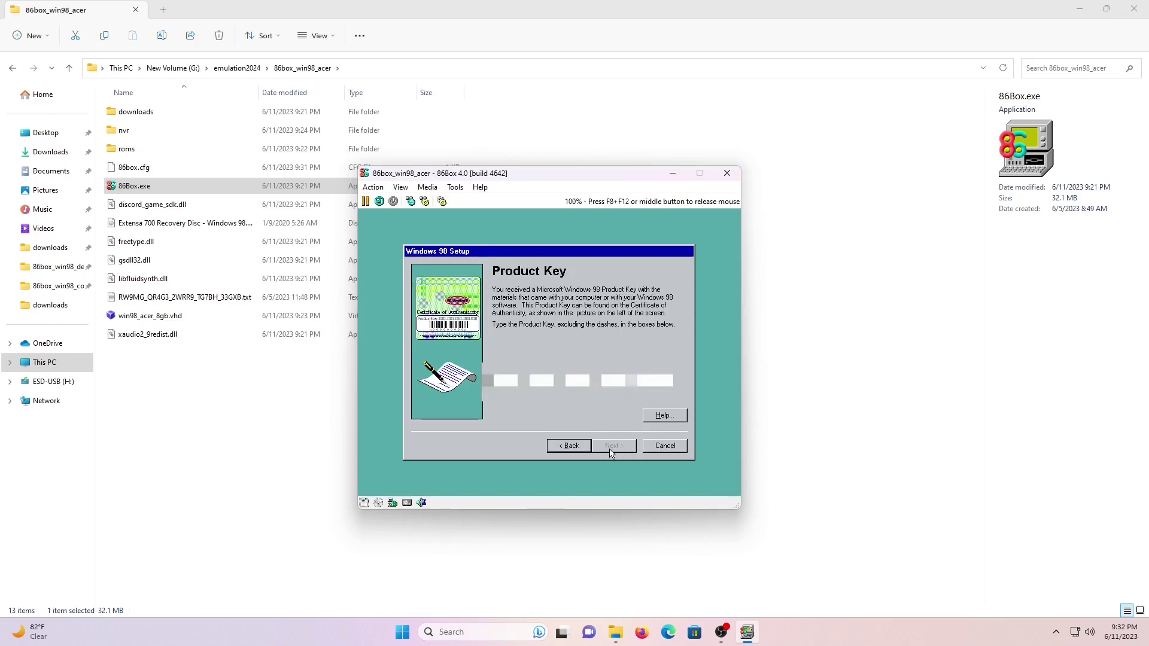
{"action": "type", "text": "RW9MGQR4G3"}
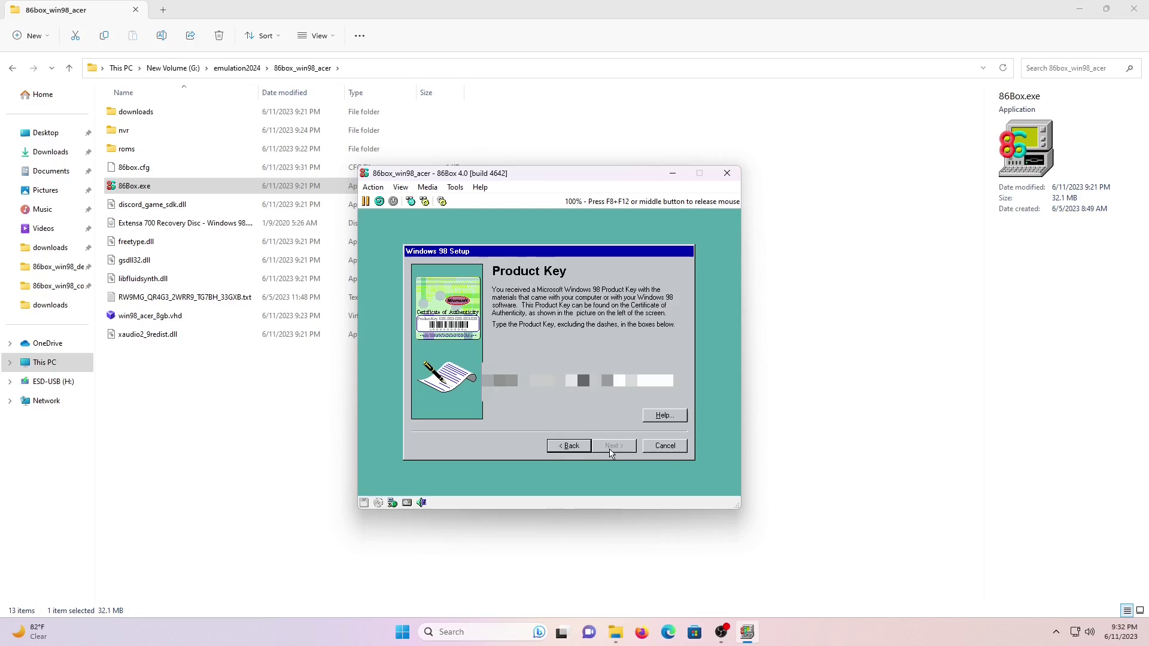
{"action": "type", "text": "9TGB"}
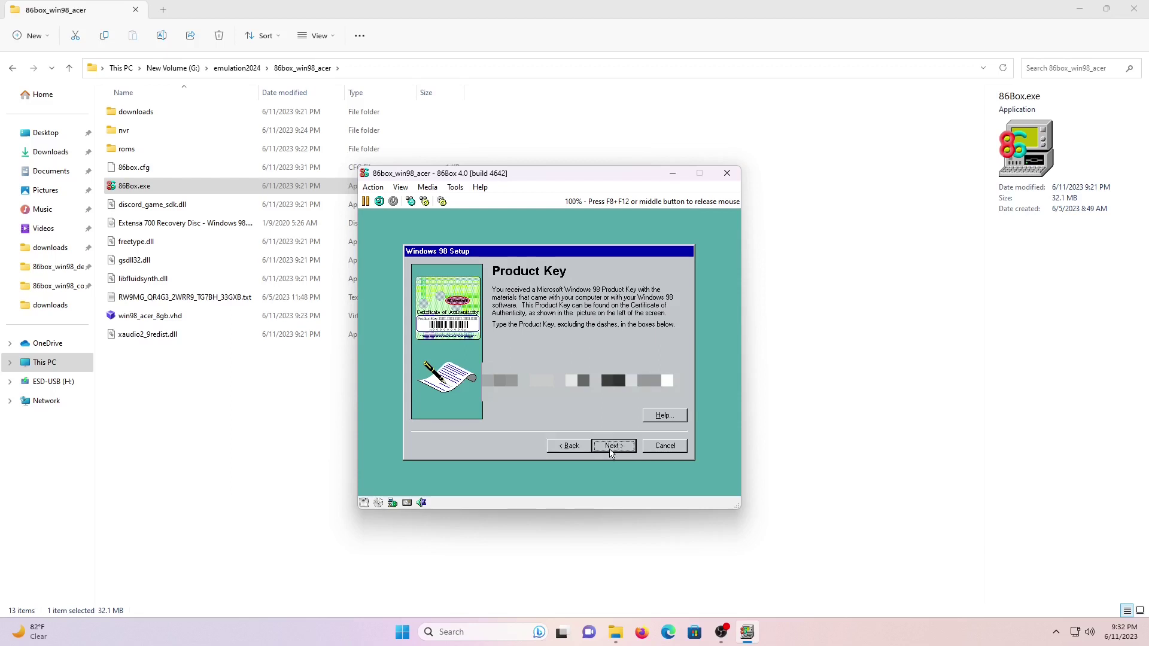
{"action": "left_click", "coordinate": [611, 450]}
{"action": "left_click", "coordinate": [611, 449]}
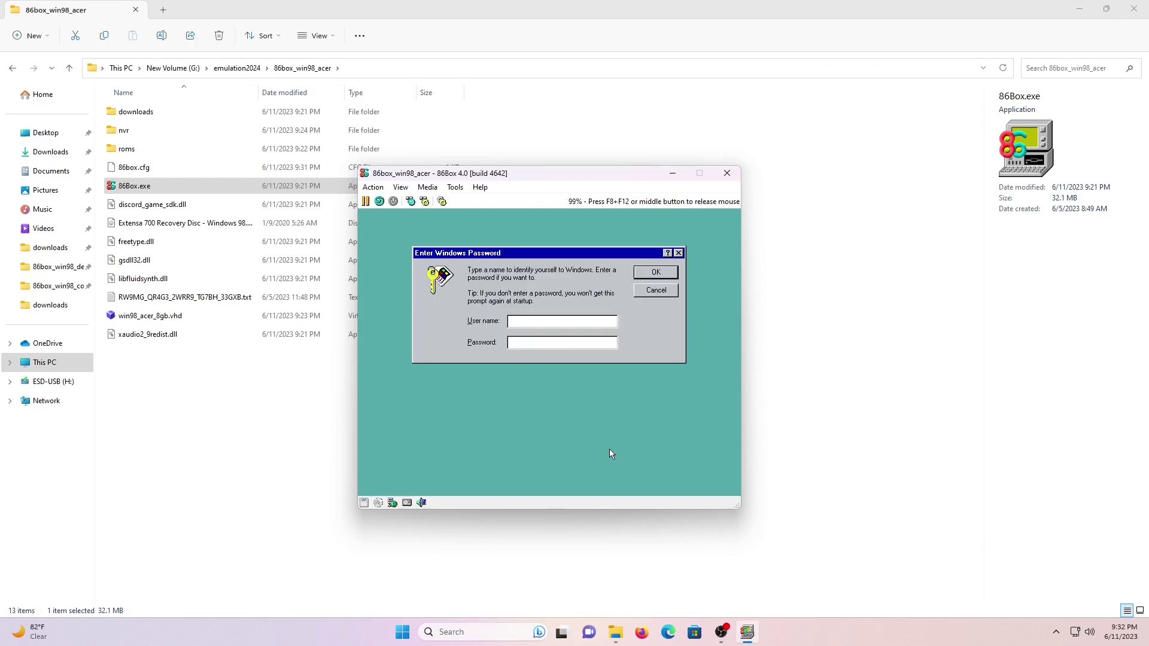
Log in to Windows 98 with the user name 'Acer Us' and no password.
{"action": "type", "text": "aCER"}
{"action": "key", "text": "BackSpace"}
{"action": "key", "text": "BackSpace"}
{"action": "key", "text": "BackSpace"}
{"action": "key", "text": "BackSpace"}
{"action": "type", "text": "Acer Us"}
{"action": "key", "text": "Return"}
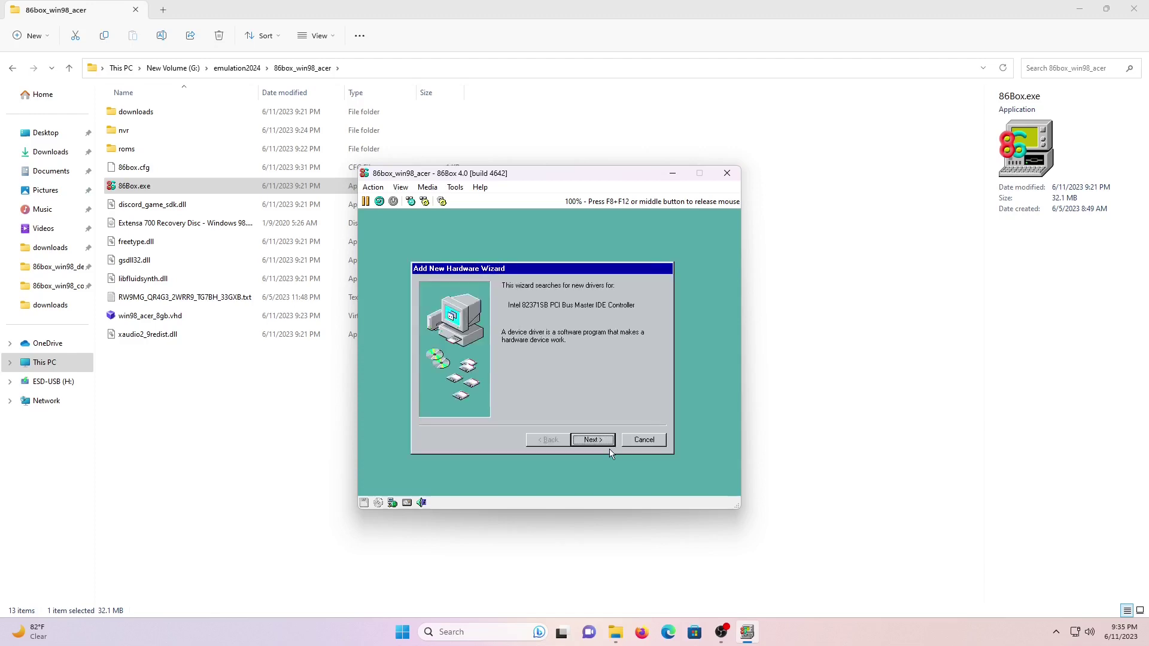
Search for and install the best driver for the Intel 82371SB IDE controller.
{"action": "left_click", "coordinate": [603, 443]}
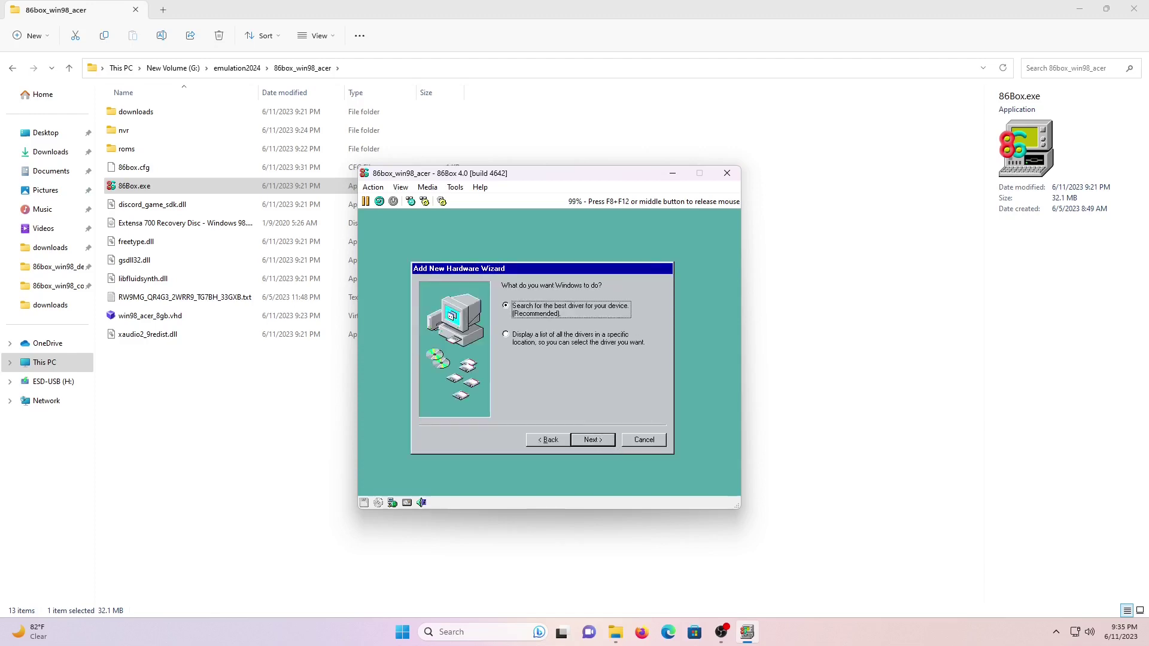
{"action": "left_click", "coordinate": [603, 440]}
{"action": "left_click", "coordinate": [505, 373]}
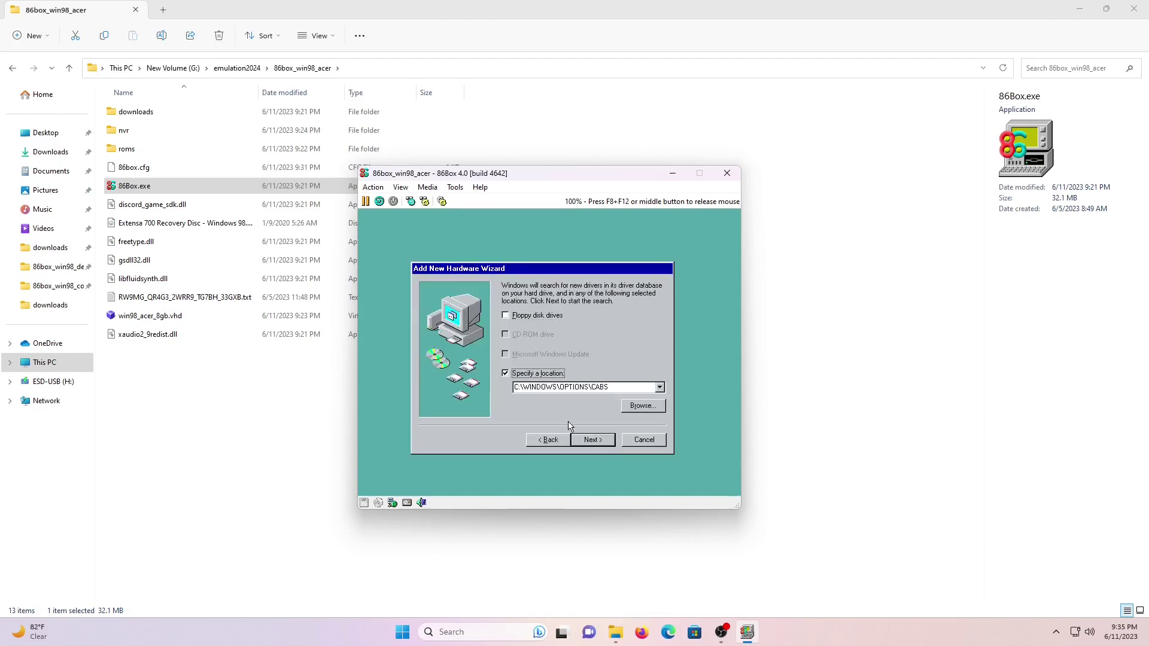
{"action": "left_click", "coordinate": [603, 441]}
{"action": "left_click", "coordinate": [605, 443]}
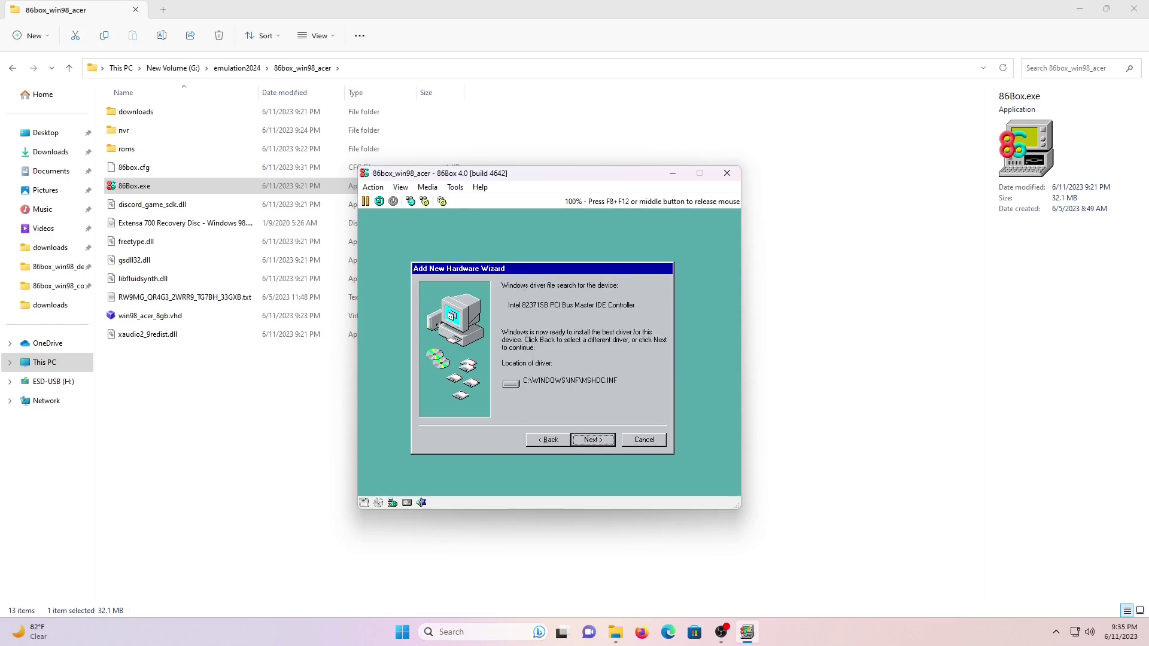
{"action": "left_click", "coordinate": [605, 443]}
{"action": "left_click", "coordinate": [604, 443]}
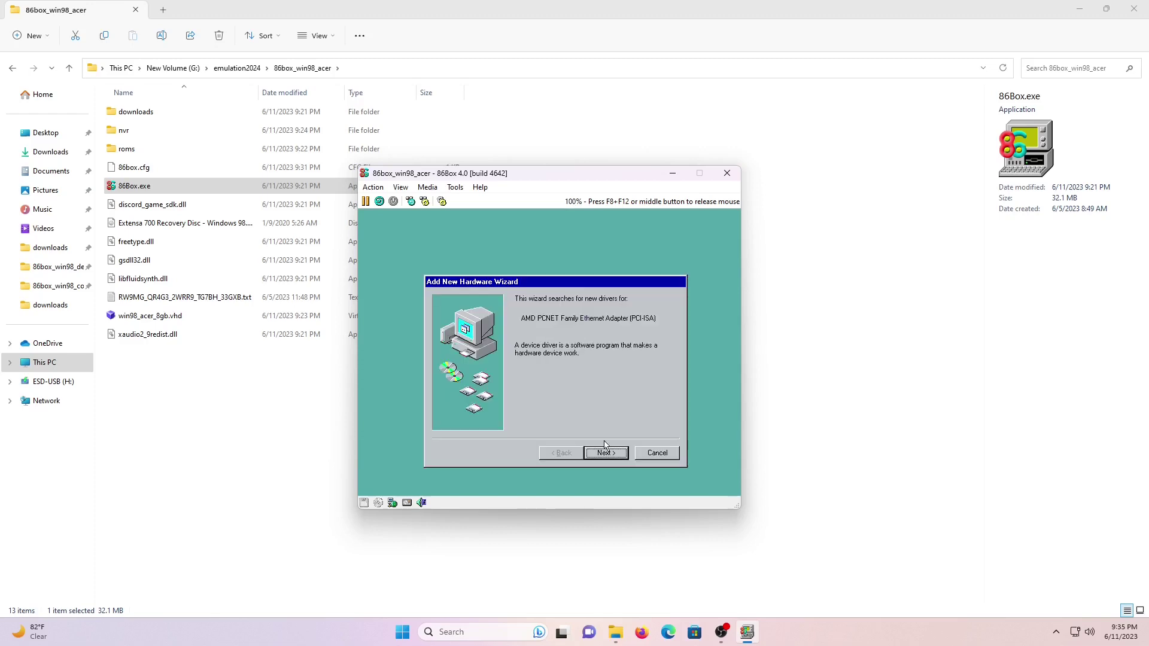
Install the NETAMD.INF driver for the AMD PCNET Ethernet adapter and restart Windows.
{"action": "left_click", "coordinate": [605, 450]}
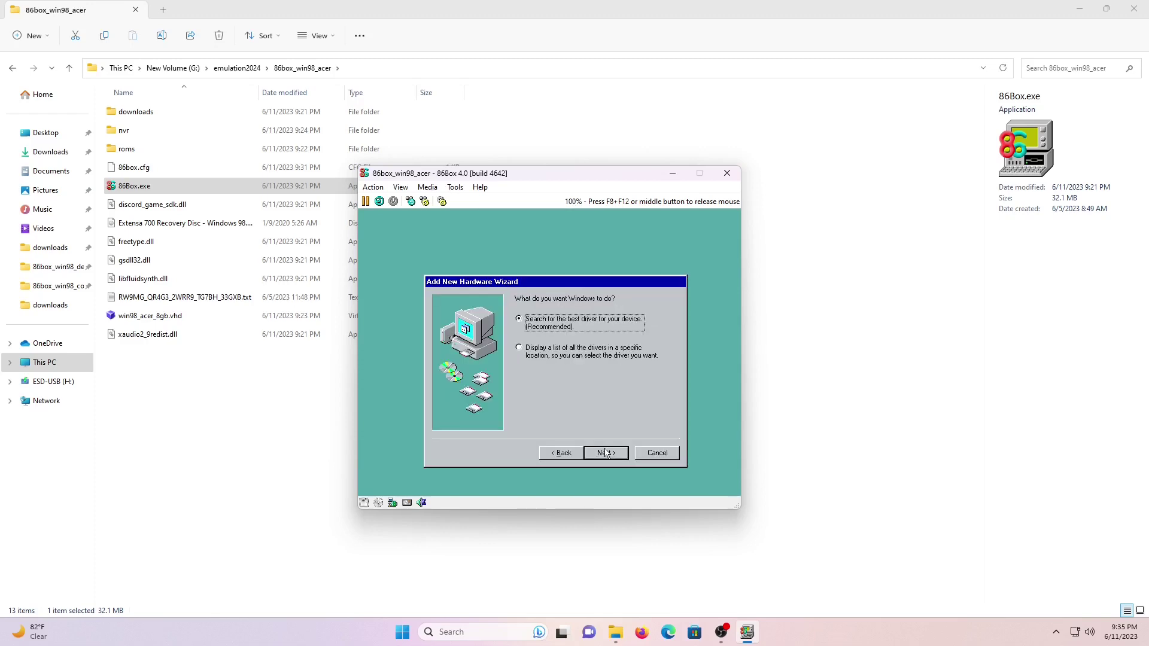
{"action": "left_click", "coordinate": [605, 450]}
{"action": "left_click", "coordinate": [604, 450]}
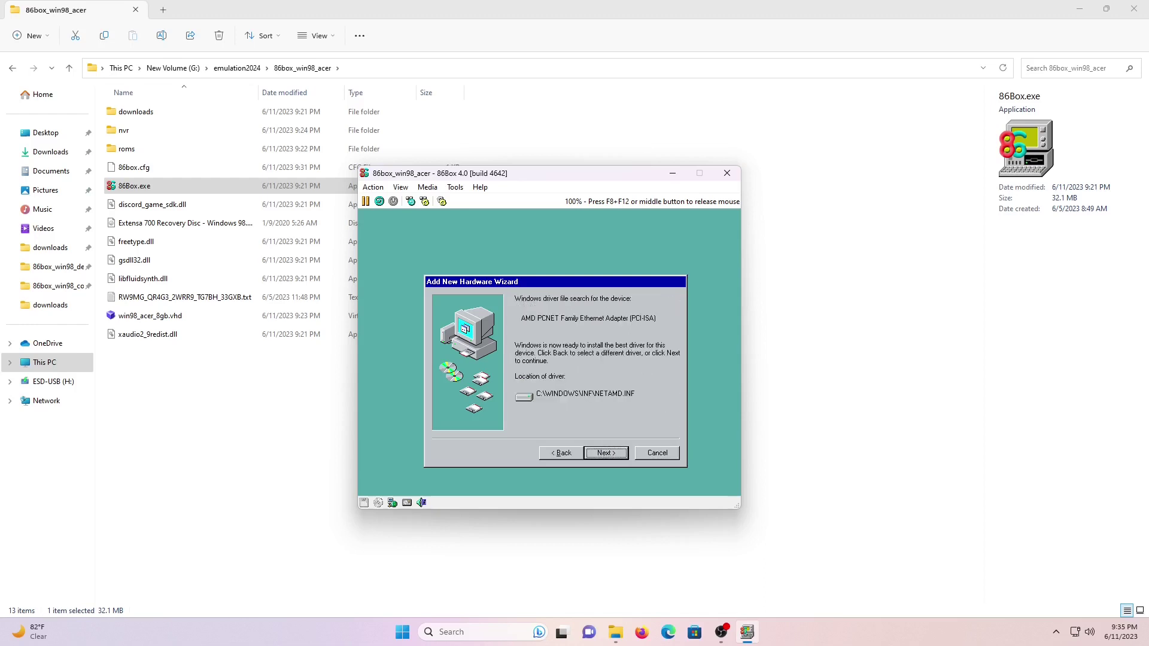
{"action": "left_click", "coordinate": [606, 452]}
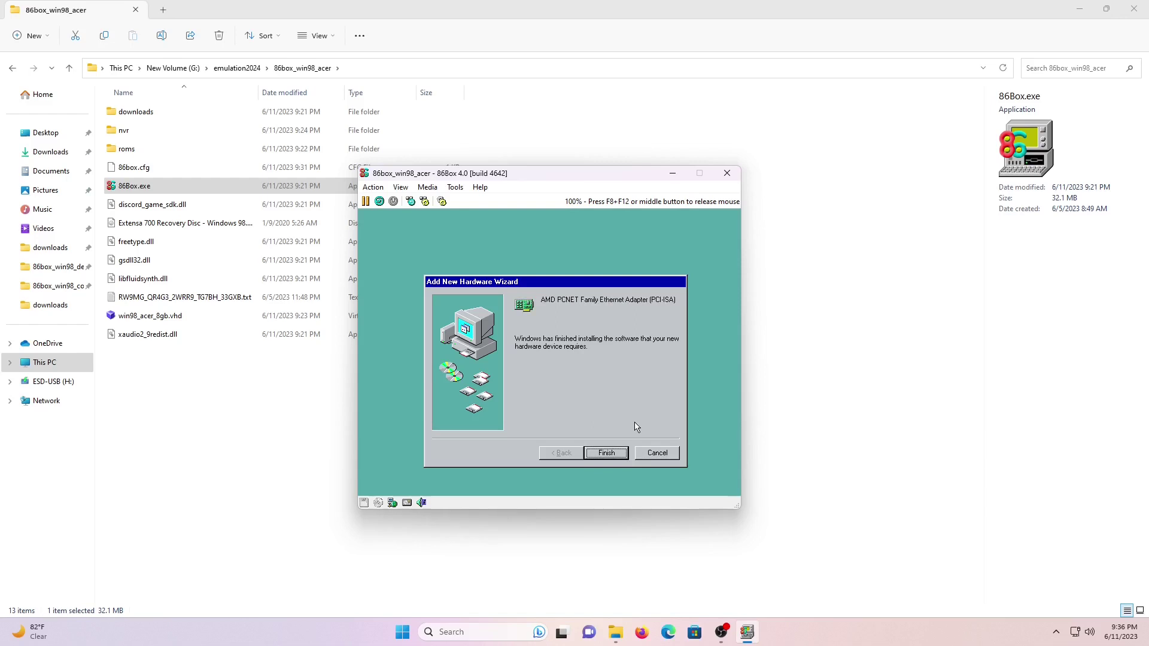
{"action": "left_click", "coordinate": [600, 457]}
{"action": "left_click", "coordinate": [529, 392]}
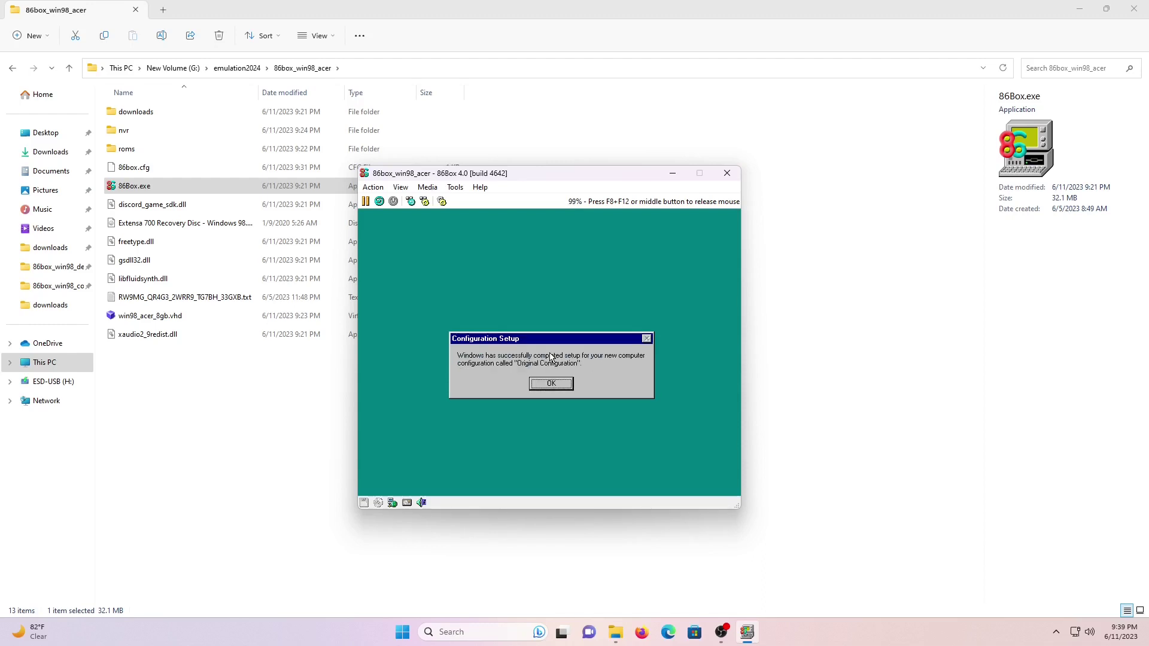
Apply the (GMT-06:00) Central Time (US & Canada) time zone and cancel the Add Printer Wizard.
{"action": "left_click", "coordinate": [551, 384]}
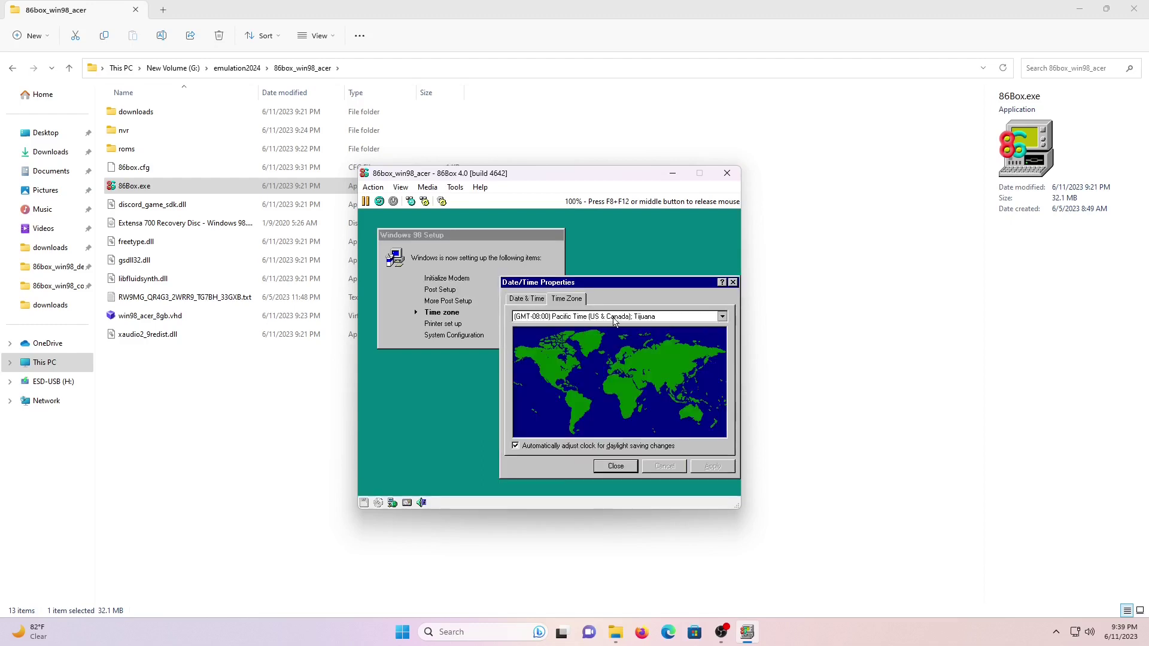
{"action": "left_click", "coordinate": [615, 321]}
{"action": "left_click", "coordinate": [598, 355]}
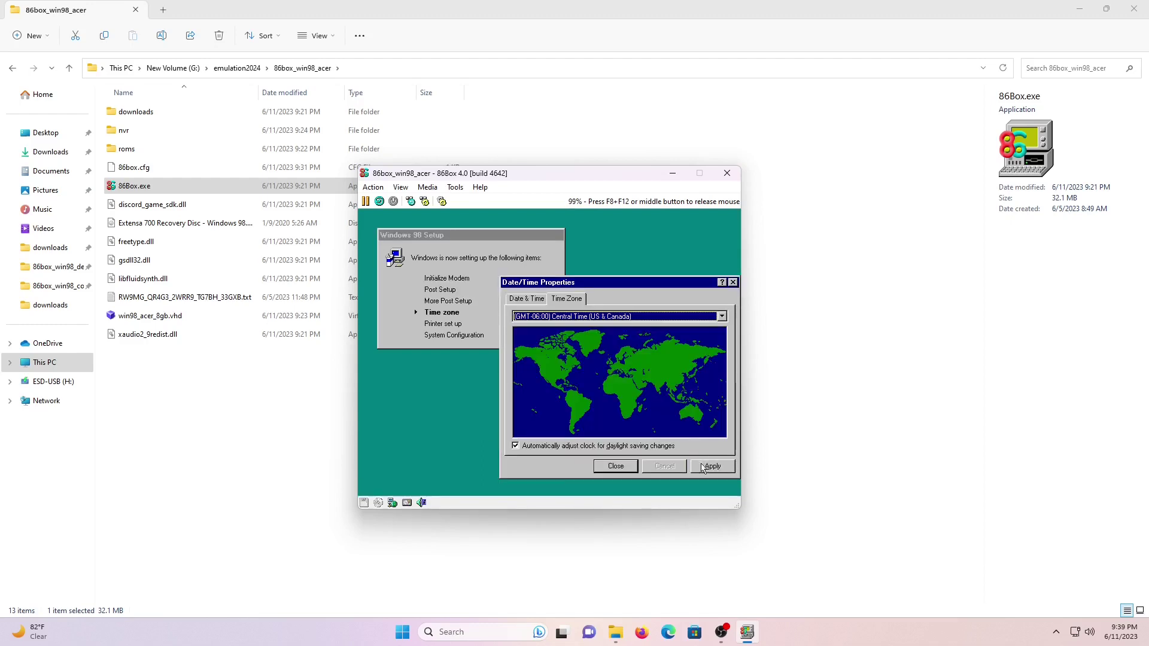
{"action": "left_click", "coordinate": [703, 468]}
{"action": "left_click", "coordinate": [632, 468]}
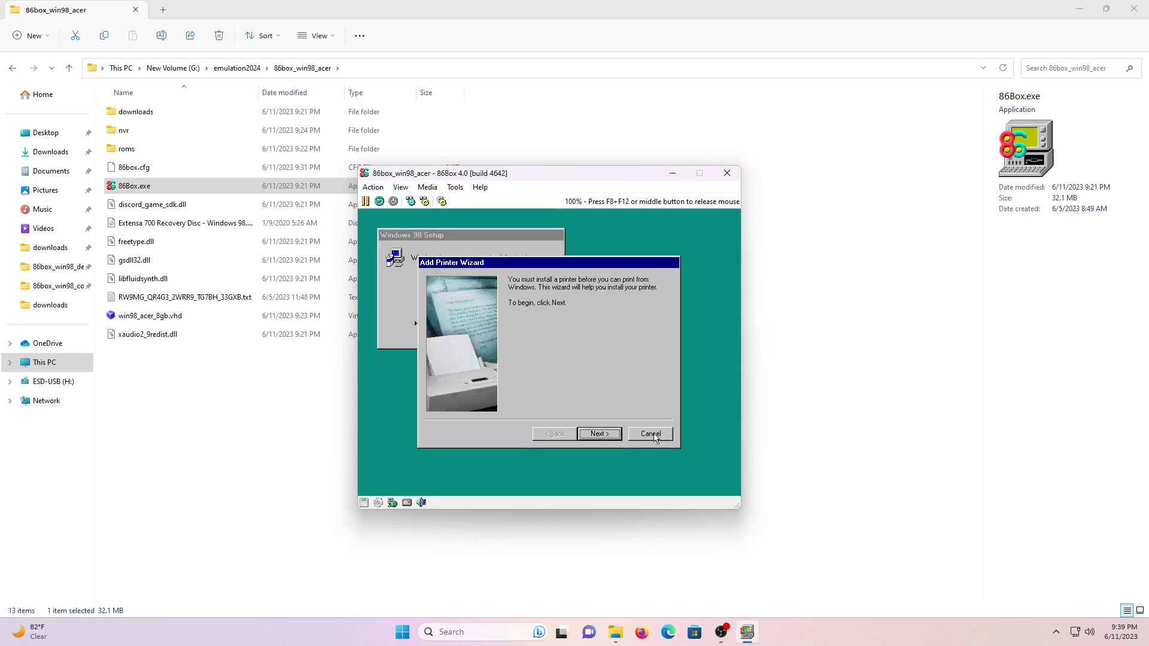
{"action": "left_click", "coordinate": [653, 435]}
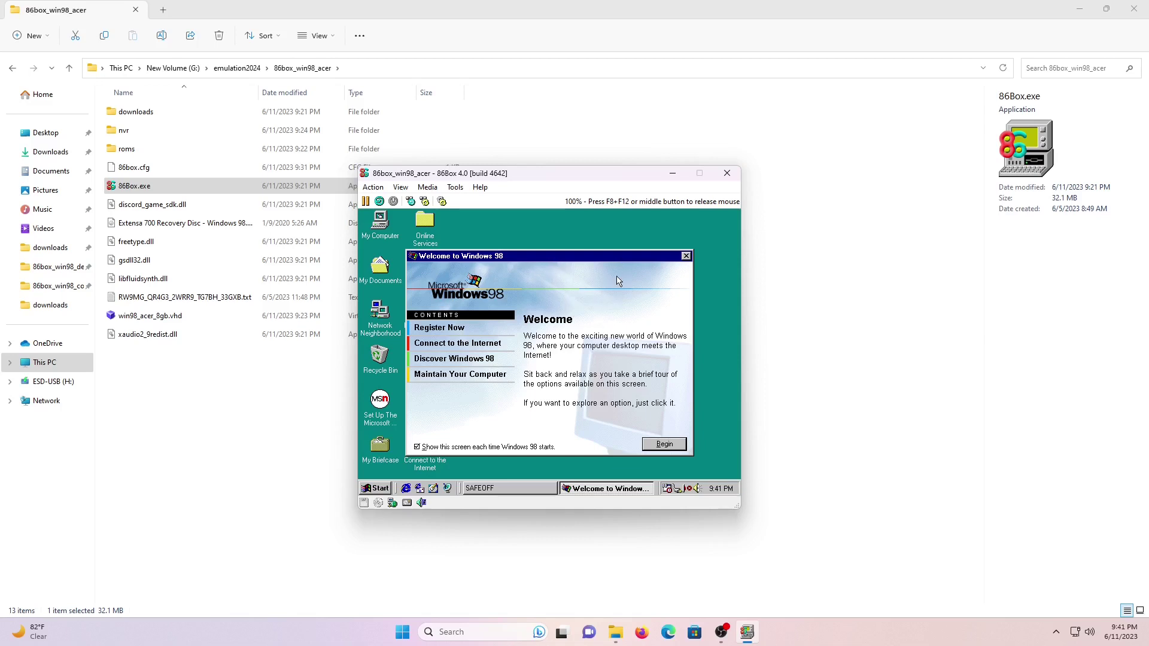
Close the Welcome window and check System Properties: Acer Extensa 700/710, Pentium MMX, 64.0MB RAM.
{"action": "left_click", "coordinate": [686, 255]}
{"action": "left_click", "coordinate": [550, 379]}
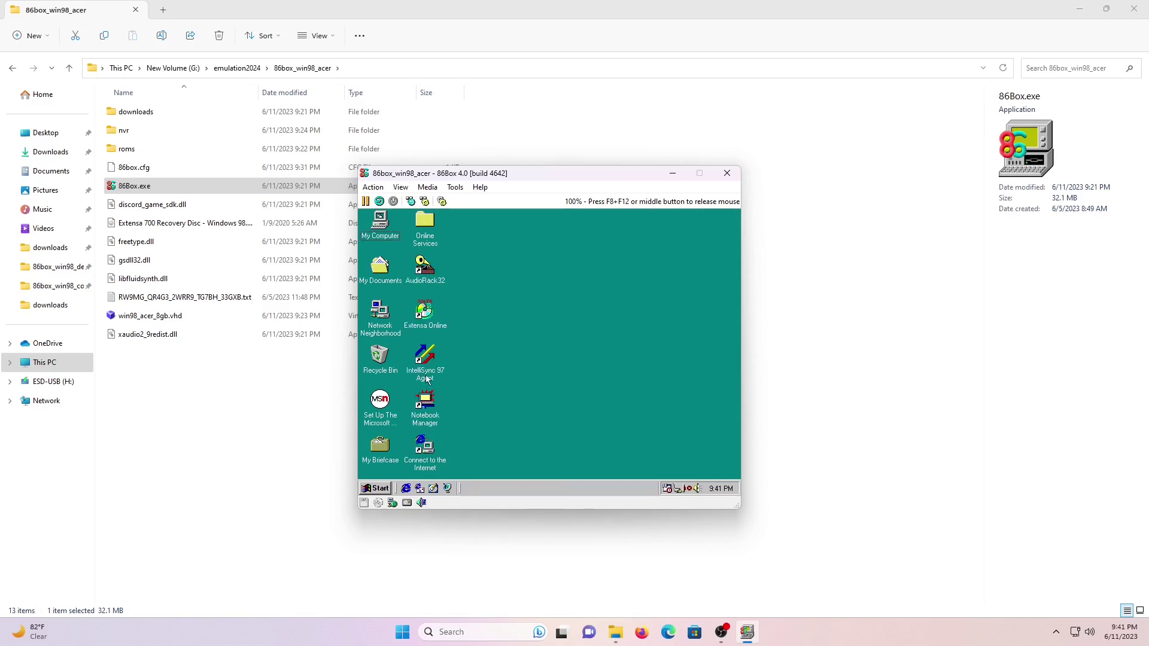
{"action": "right_click", "coordinate": [371, 233]}
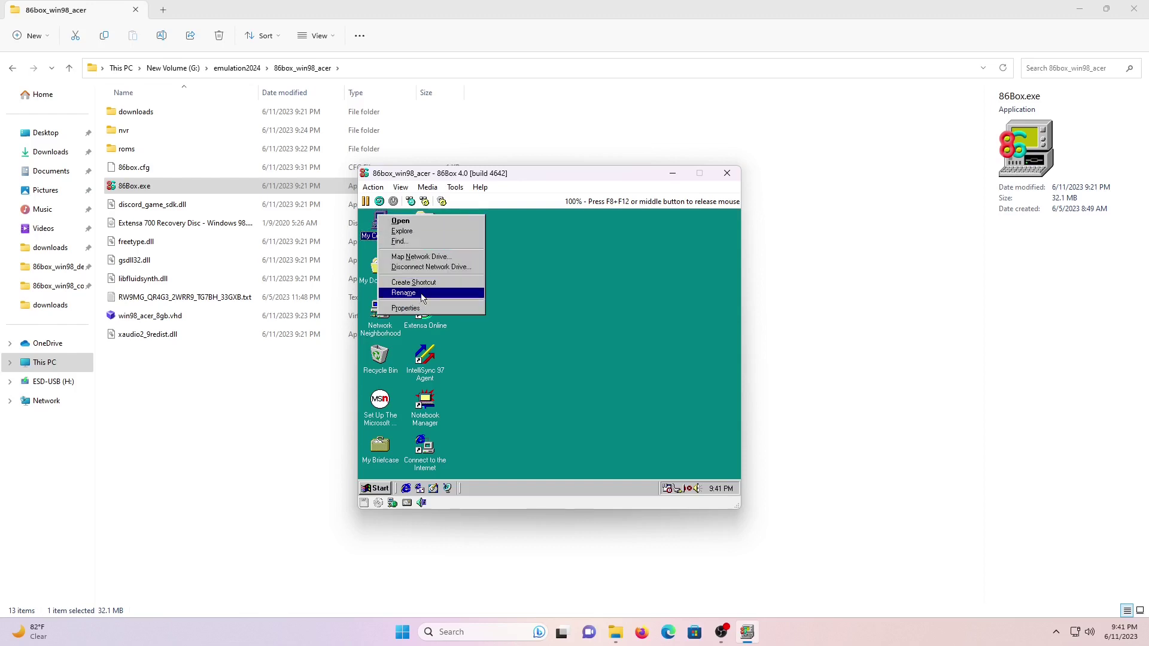
{"action": "left_click", "coordinate": [421, 298]}
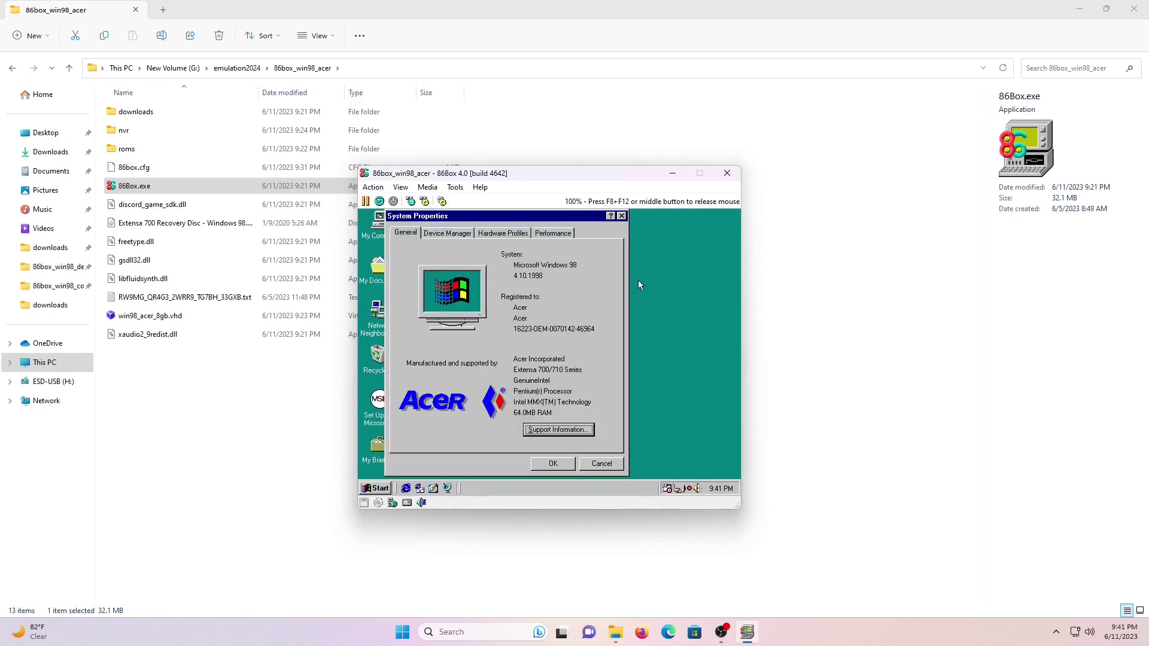
{"action": "left_click", "coordinate": [621, 215]}
{"action": "right_click", "coordinate": [572, 261]}
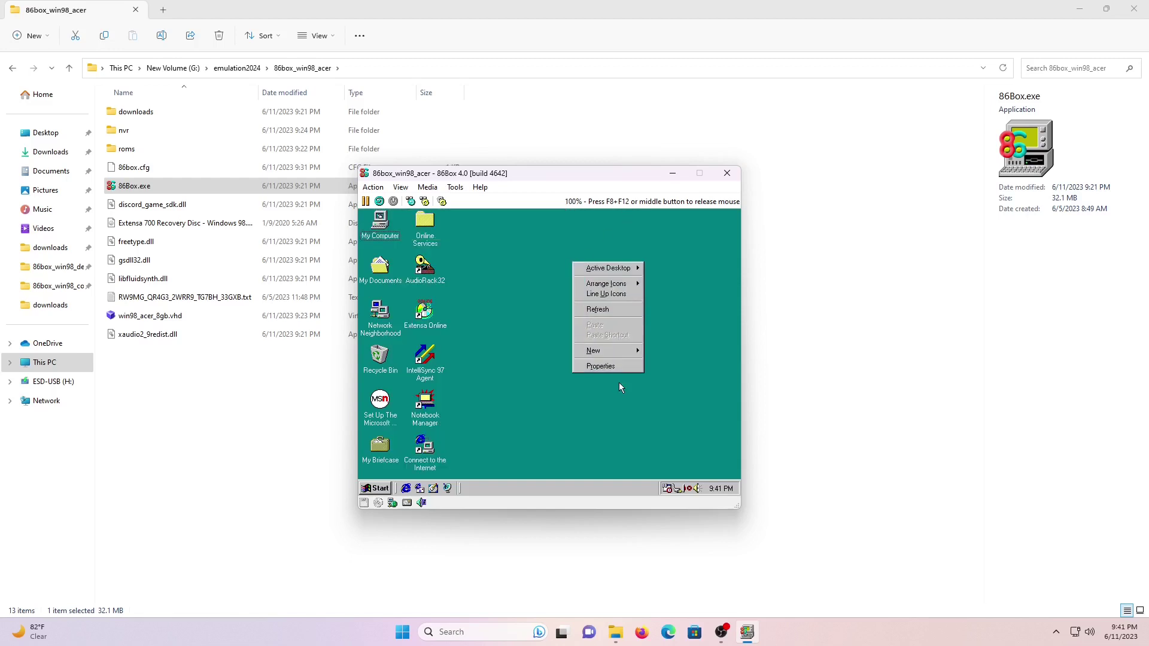
{"action": "left_click", "coordinate": [620, 368]}
{"action": "left_click", "coordinate": [461, 398]}
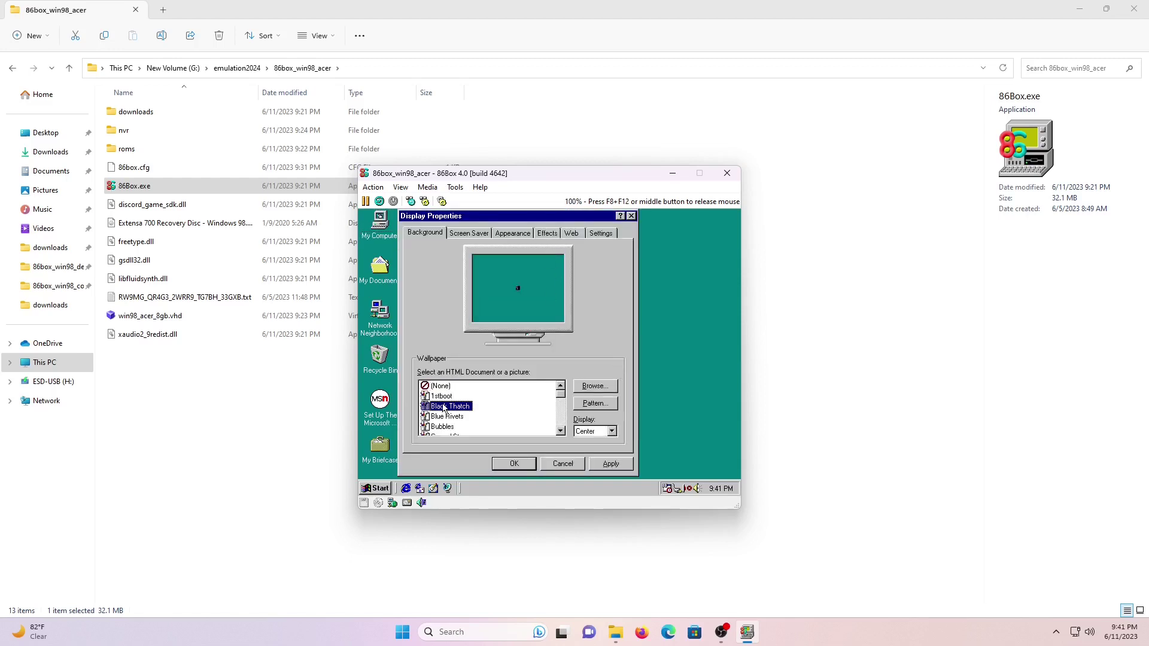
{"action": "key", "text": "Down"}
{"action": "key", "text": "Down"}
{"action": "key", "text": "Down"}
{"action": "key", "text": "Down"}
{"action": "key", "text": "Down"}
{"action": "key", "text": "Down"}
{"action": "key", "text": "Down"}
{"action": "key", "text": "Down"}
{"action": "key", "text": "Down"}
{"action": "key", "text": "Down"}
{"action": "key", "text": "Down"}
{"action": "key", "text": "Down"}
{"action": "key", "text": "Down"}
{"action": "key", "text": "Down"}
{"action": "key", "text": "Down"}
{"action": "key", "text": "Down"}
{"action": "key", "text": "Down"}
{"action": "key", "text": "Down"}
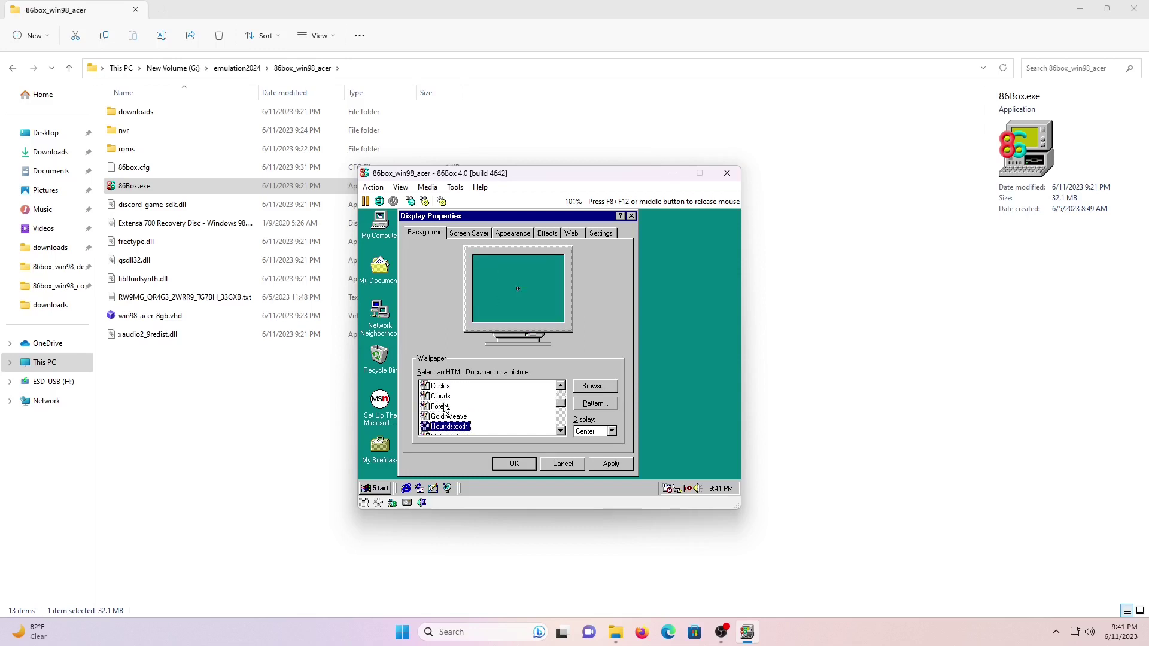
{"action": "key", "text": "Down"}
{"action": "key", "text": "Down"}
{"action": "key", "text": "Down"}
{"action": "key", "text": "Down"}
{"action": "key", "text": "Down"}
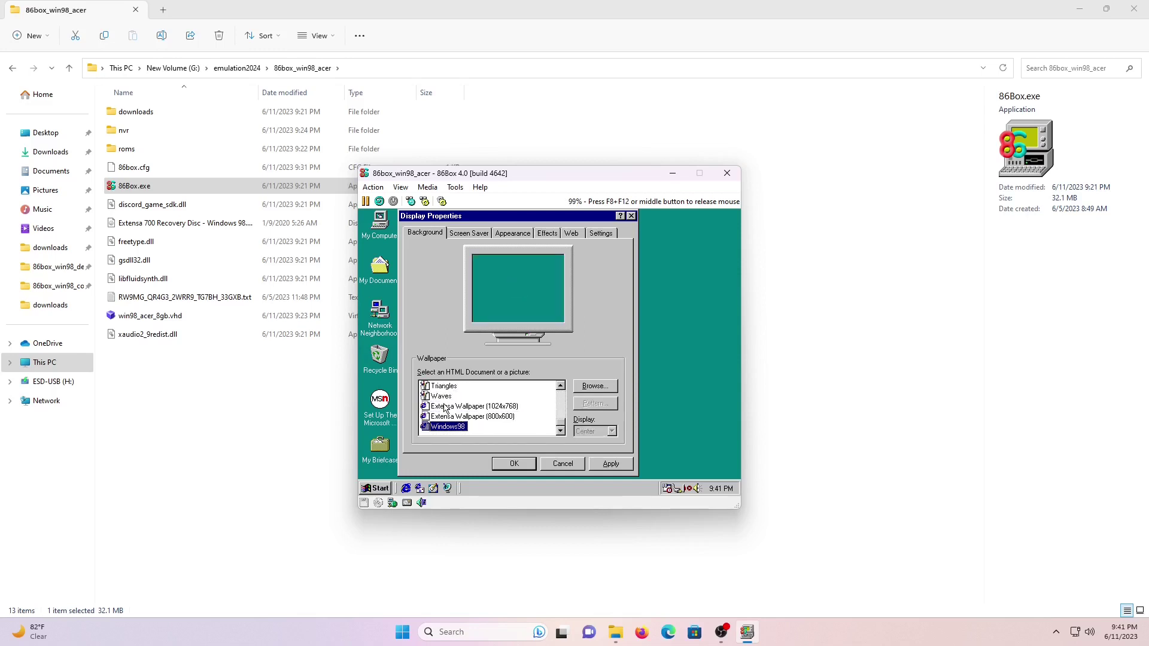
{"action": "key", "text": "Up"}
{"action": "left_click", "coordinate": [610, 464]}
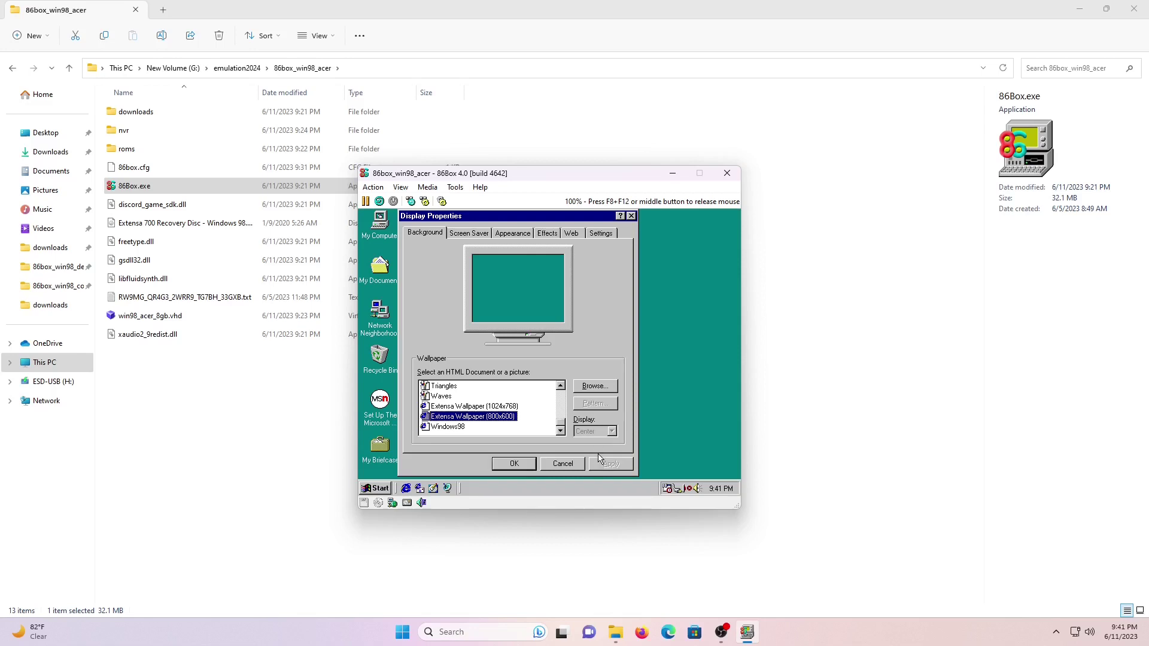
{"action": "left_click", "coordinate": [516, 464]}
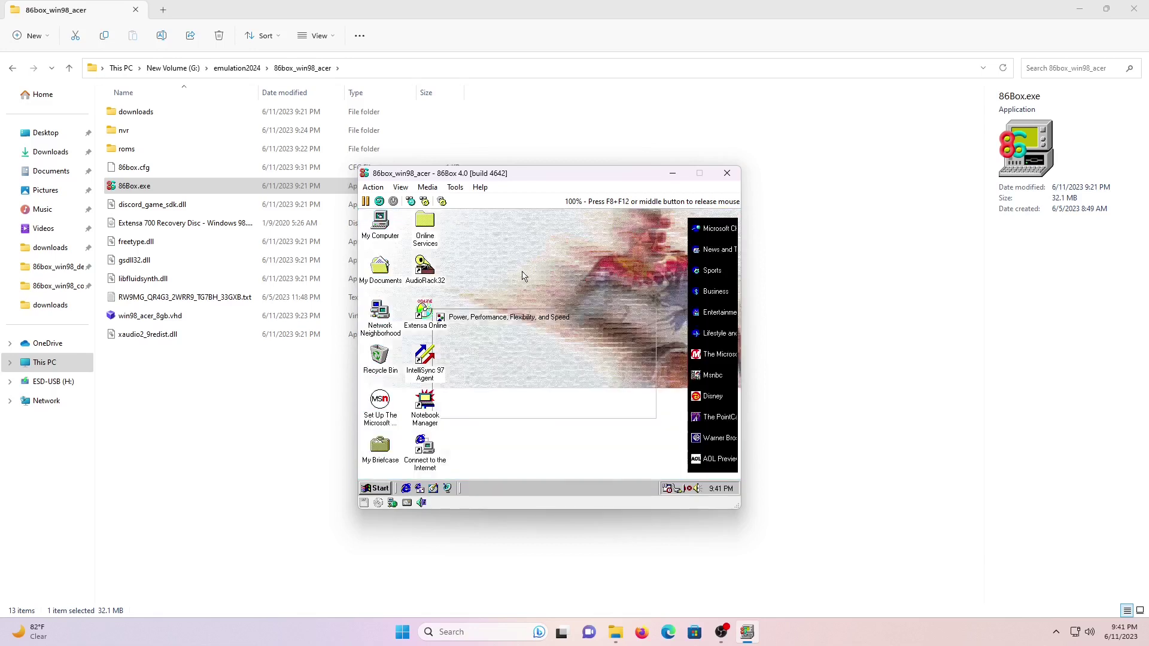
{"action": "right_click", "coordinate": [522, 267]}
{"action": "left_click", "coordinate": [545, 367]}
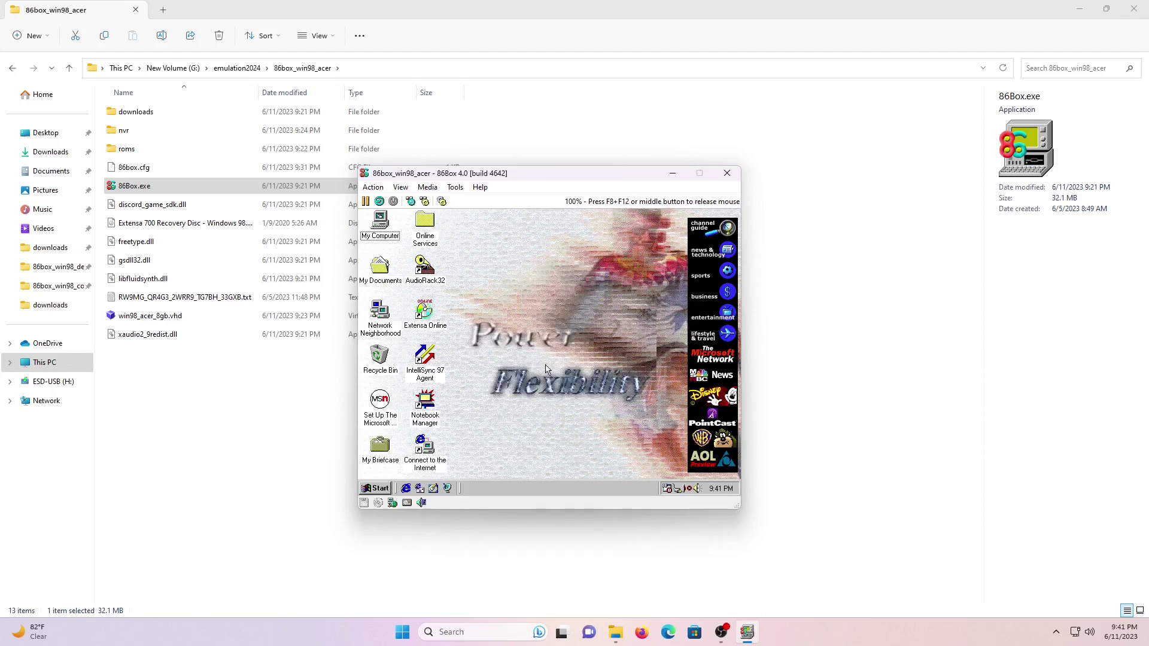
{"action": "right_click", "coordinate": [473, 267]}
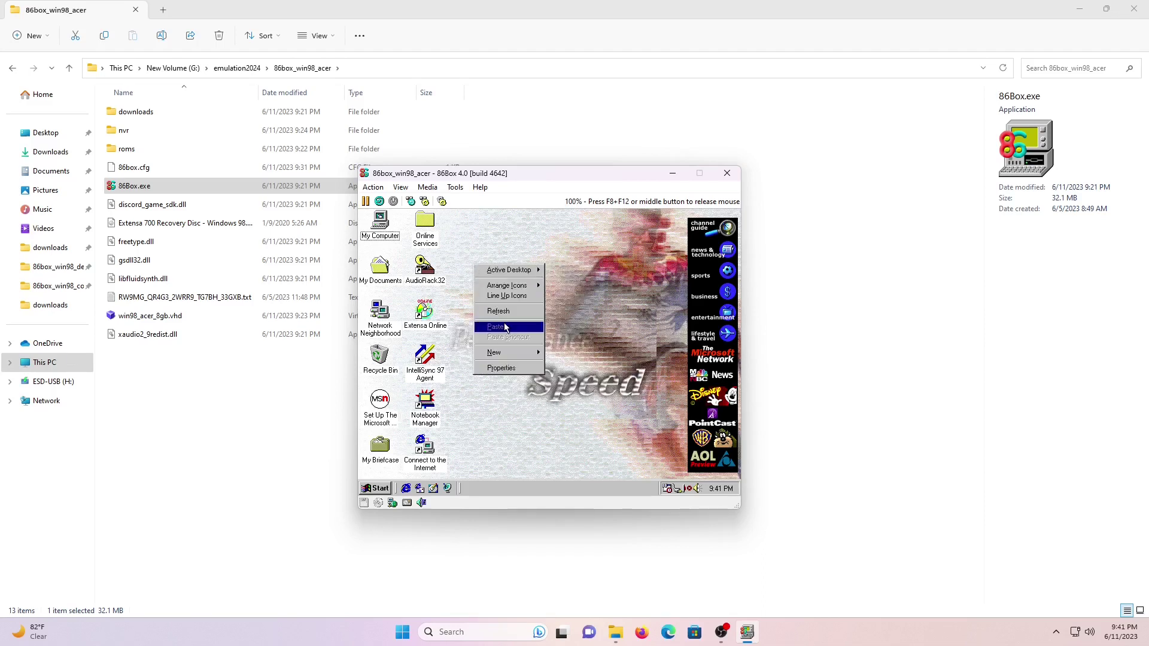
{"action": "left_click", "coordinate": [512, 371]}
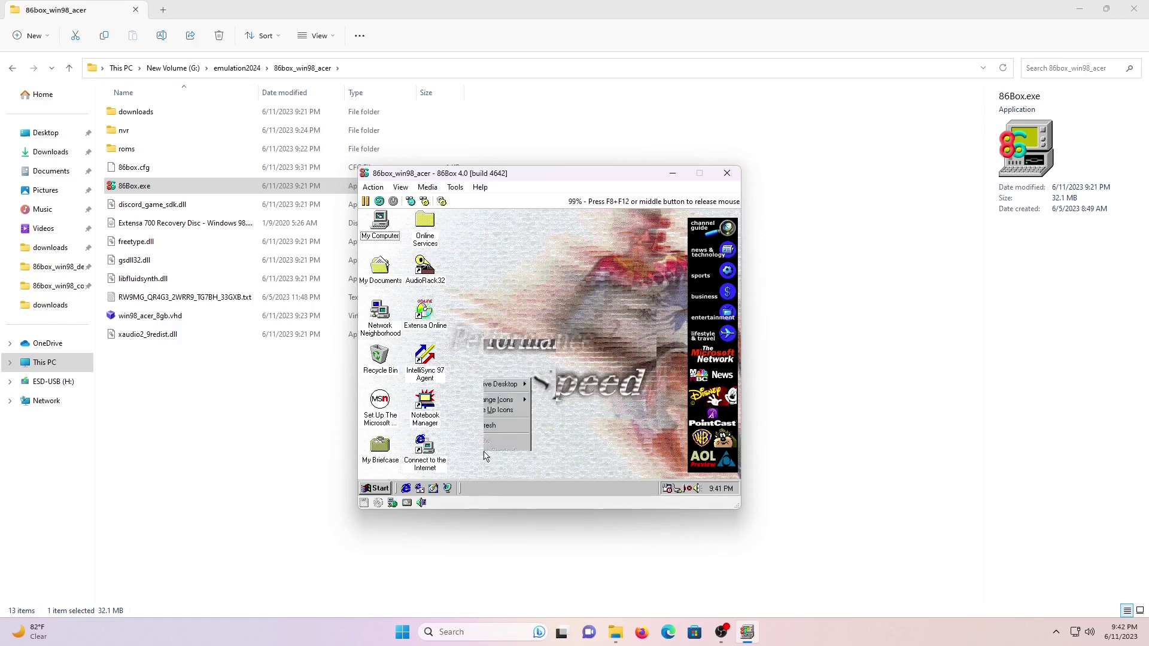
{"action": "right_click", "coordinate": [482, 336]}
{"action": "left_click", "coordinate": [510, 446]}
Open Display Properties from the Control Panel and apply the Windows98 wallpaper.
{"action": "left_click", "coordinate": [377, 488]}
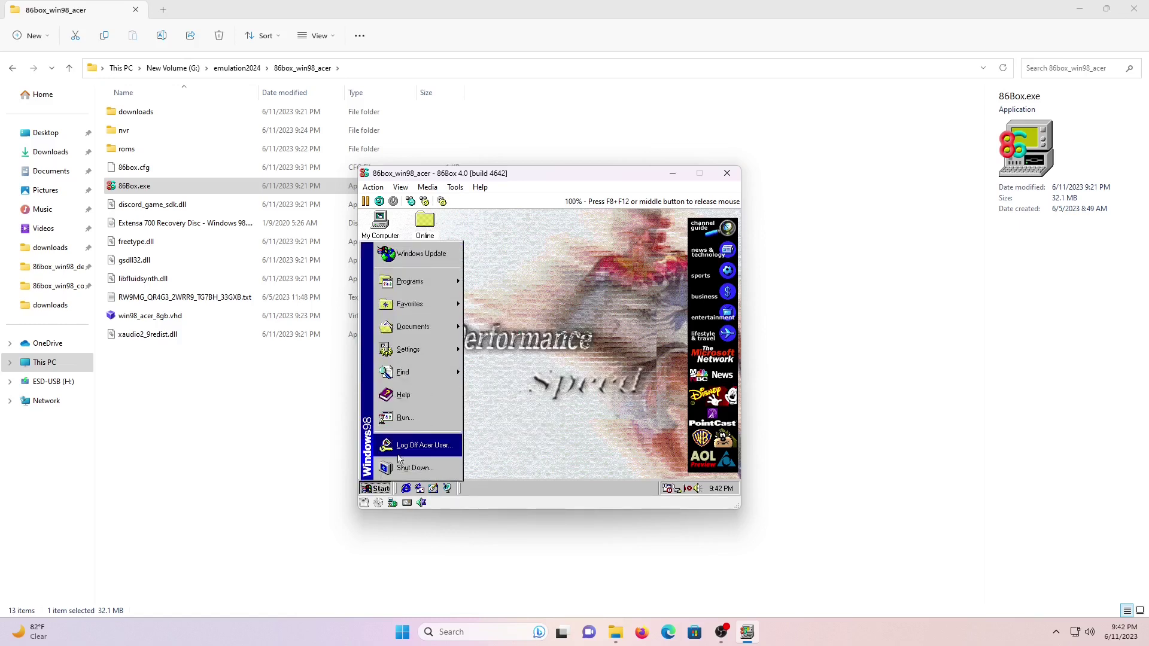
{"action": "mouse_move", "coordinate": [440, 353]}
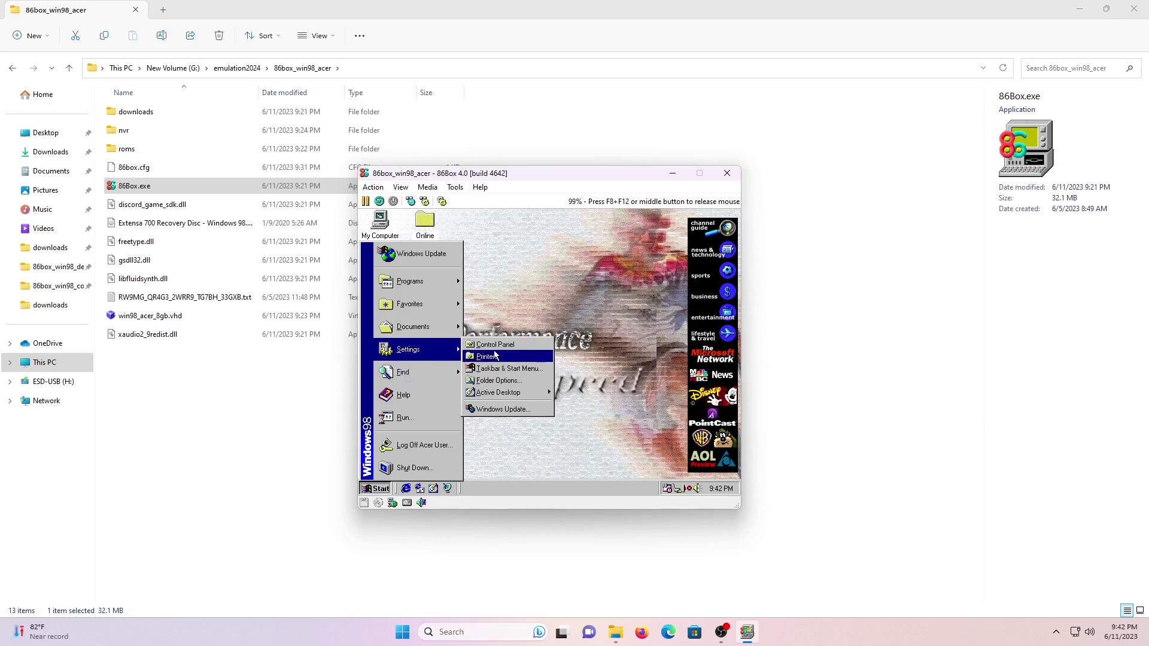
{"action": "left_click", "coordinate": [497, 353]}
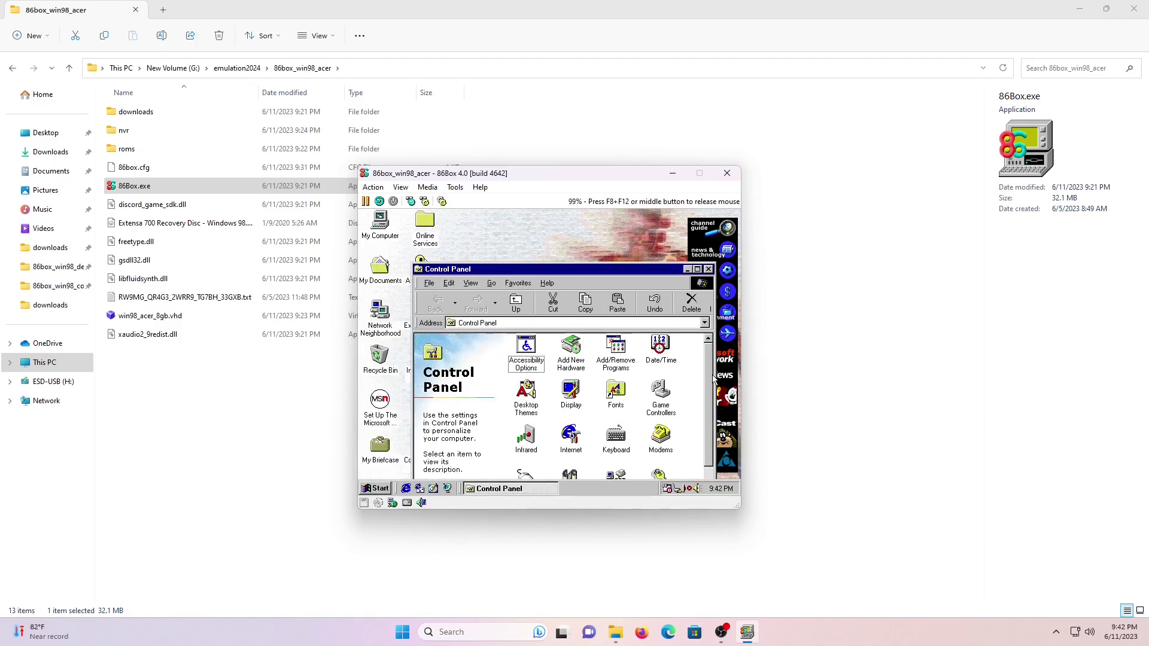
{"action": "scroll", "coordinate": [638, 406], "scroll_direction": "down", "scroll_amount": 1}
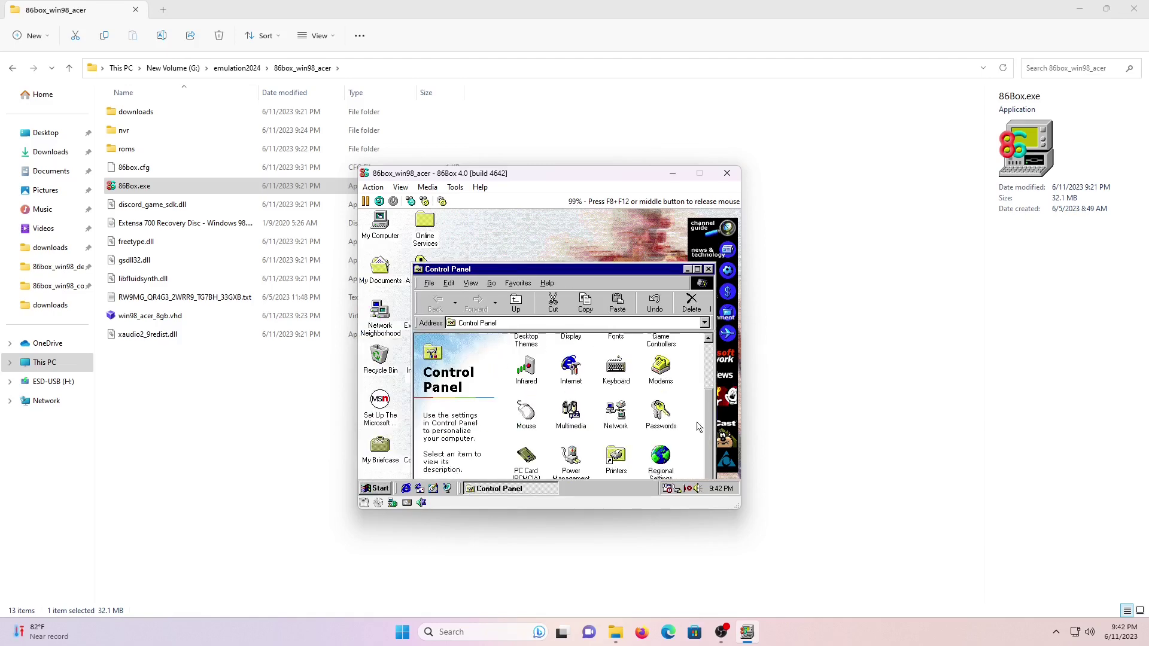
{"action": "double_click", "coordinate": [617, 274]}
{"action": "scroll", "coordinate": [618, 293], "scroll_direction": "up", "scroll_amount": 1}
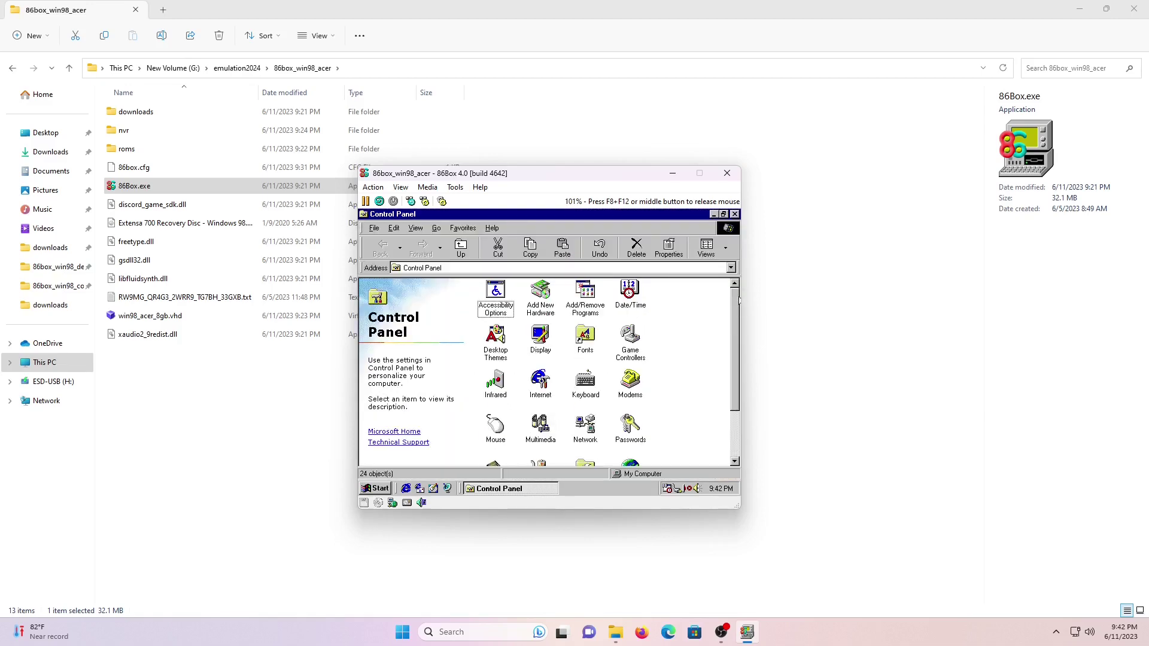
{"action": "double_click", "coordinate": [544, 323]}
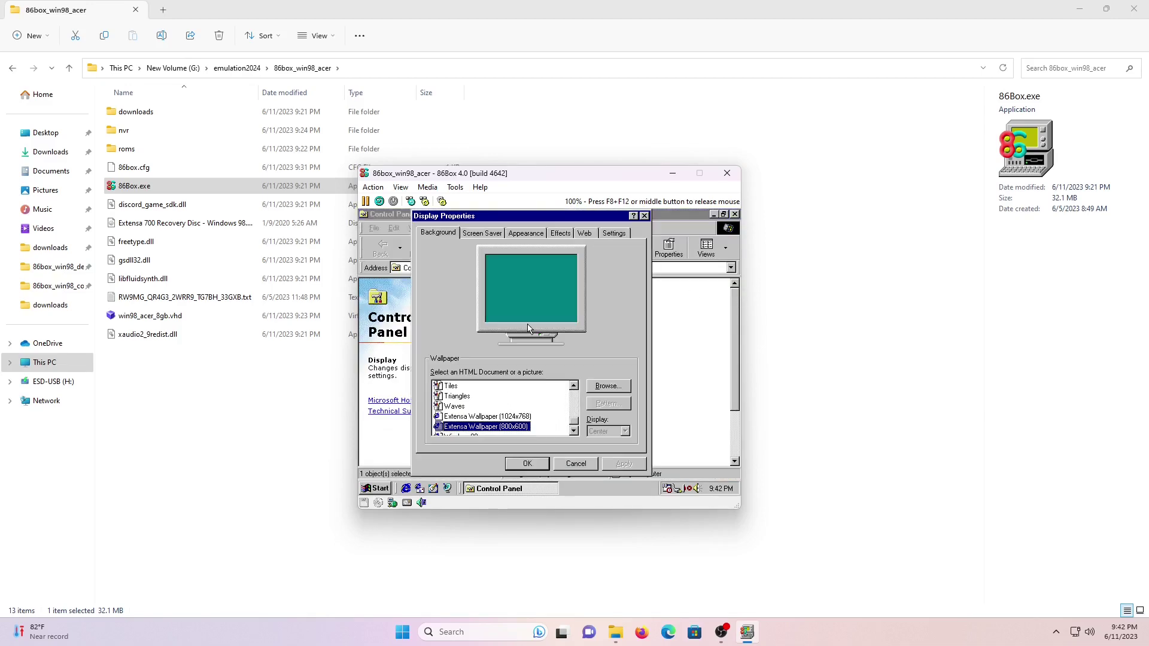
{"action": "mouse_move", "coordinate": [576, 409]}
{"action": "left_mouse_down"}
{"action": "mouse_move", "coordinate": [577, 390]}
{"action": "mouse_move", "coordinate": [576, 426]}
{"action": "left_mouse_up"}
{"action": "left_click", "coordinate": [471, 426]}
{"action": "left_click", "coordinate": [616, 462]}
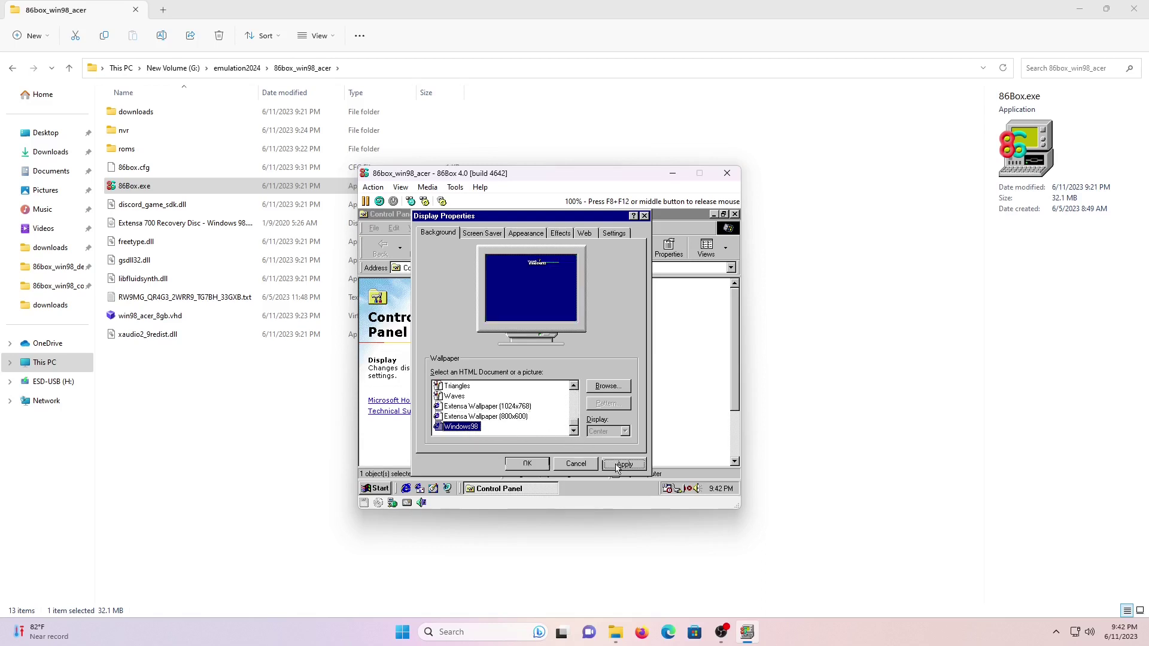
Set the screen area to 800 by 600 and colours to True Color (32 bit), keeping the change.
{"action": "left_click", "coordinate": [614, 234]}
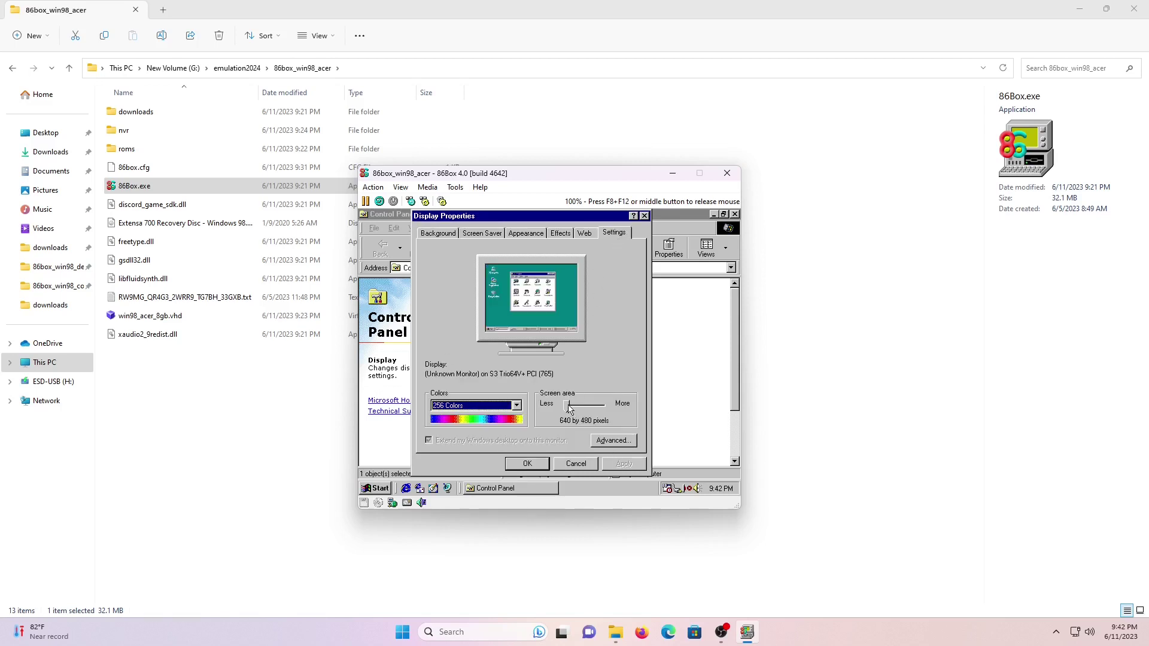
{"action": "left_click_drag", "start_coordinate": [569, 409], "coordinate": [575, 408]}
{"action": "left_click", "coordinate": [516, 405]}
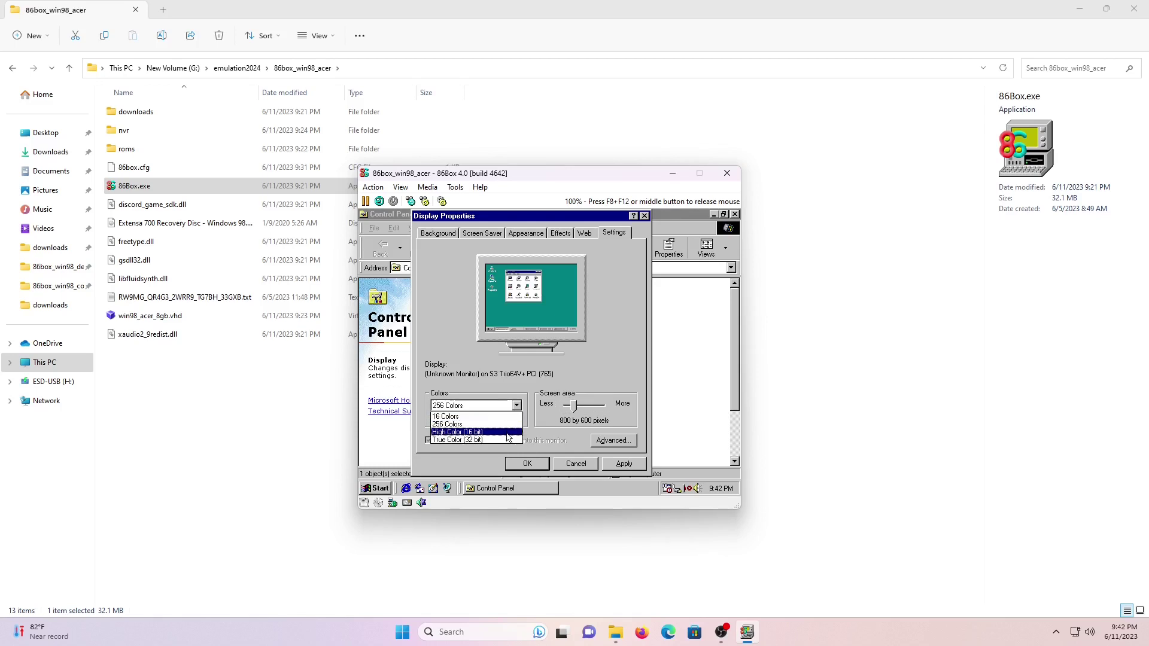
{"action": "left_click", "coordinate": [507, 440]}
{"action": "left_click", "coordinate": [606, 465]}
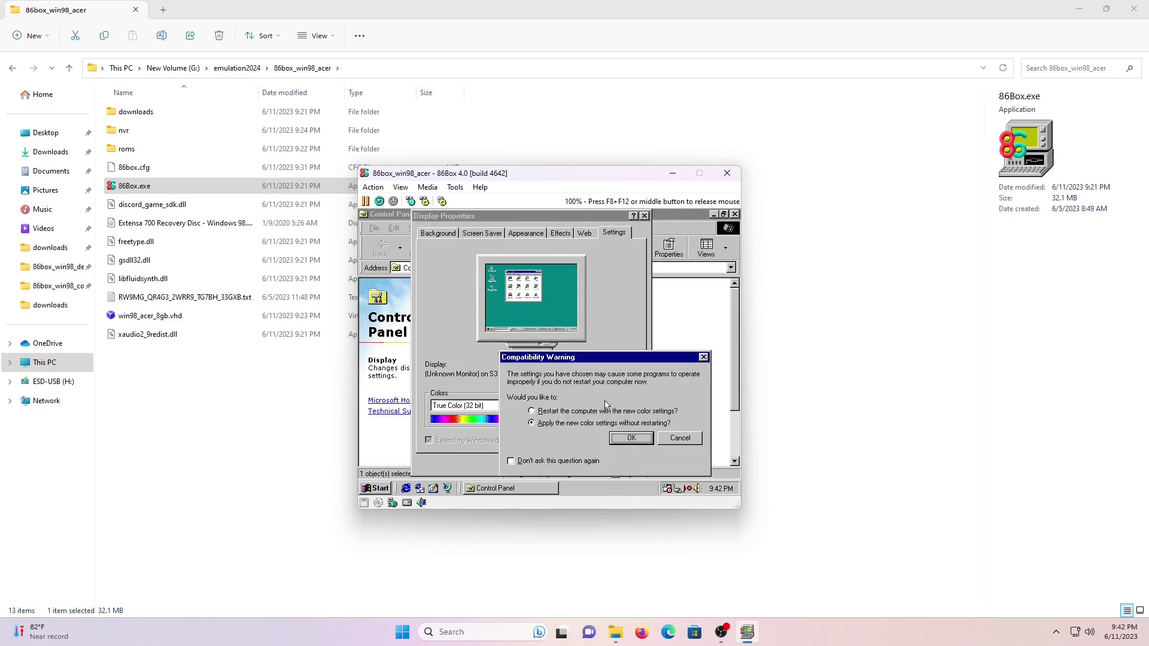
{"action": "left_click", "coordinate": [631, 437]}
{"action": "left_click", "coordinate": [524, 383]}
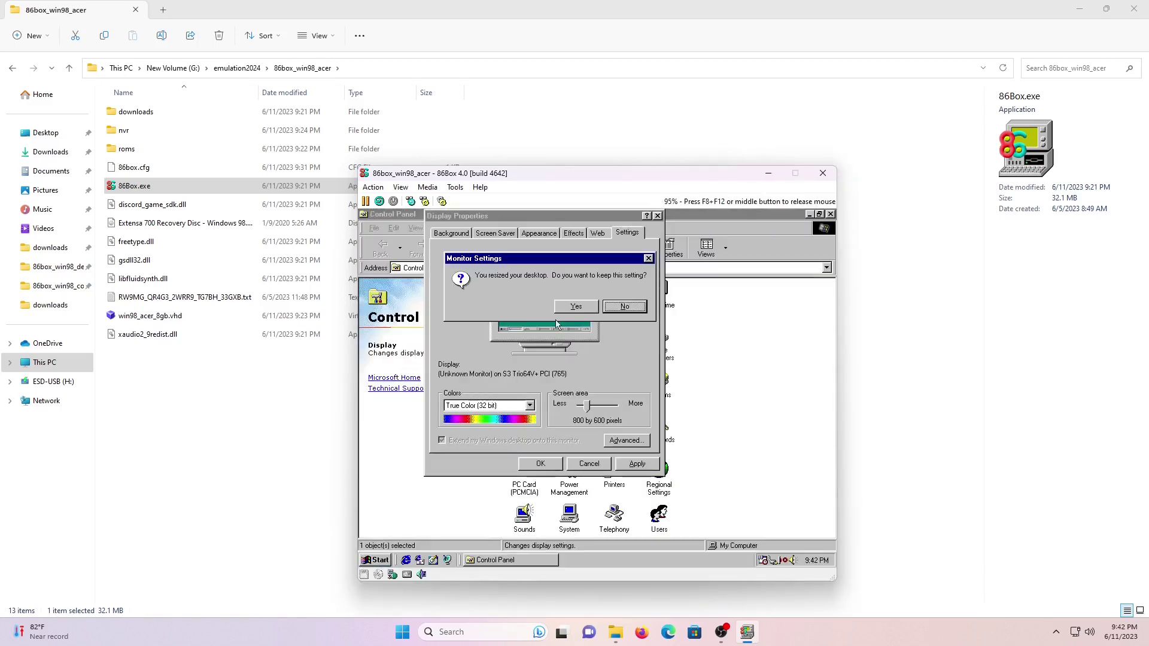
{"action": "left_click", "coordinate": [573, 307]}
{"action": "left_click", "coordinate": [540, 464]}
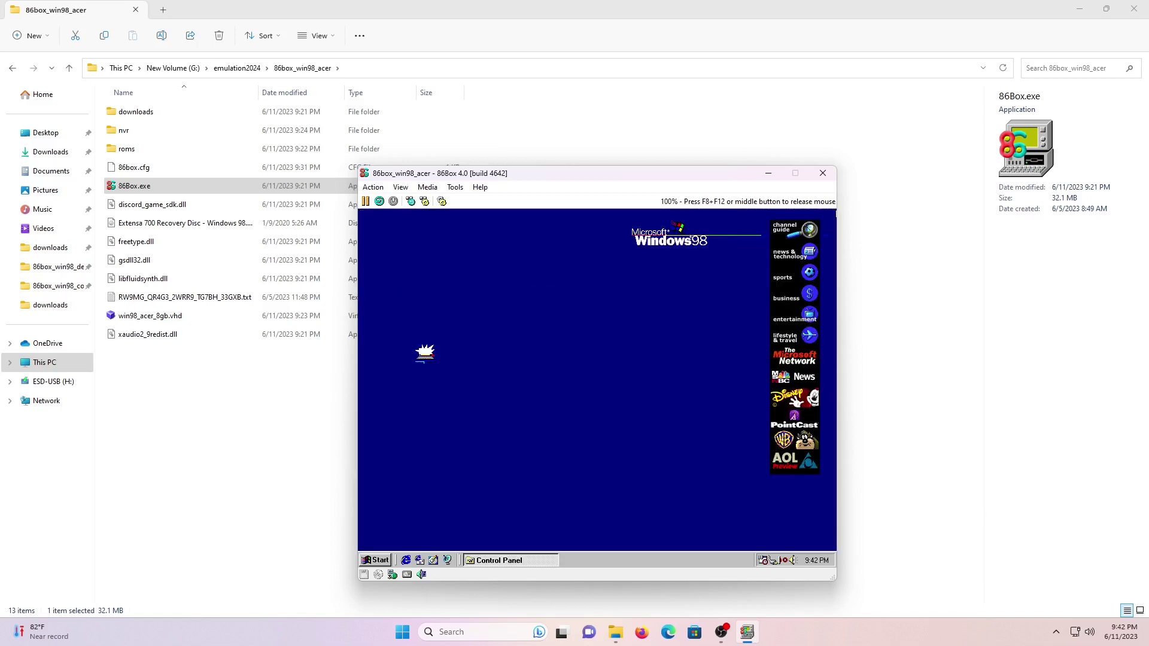
Shut down Windows 98 from the Start menu.
{"action": "right_click", "coordinate": [472, 481]}
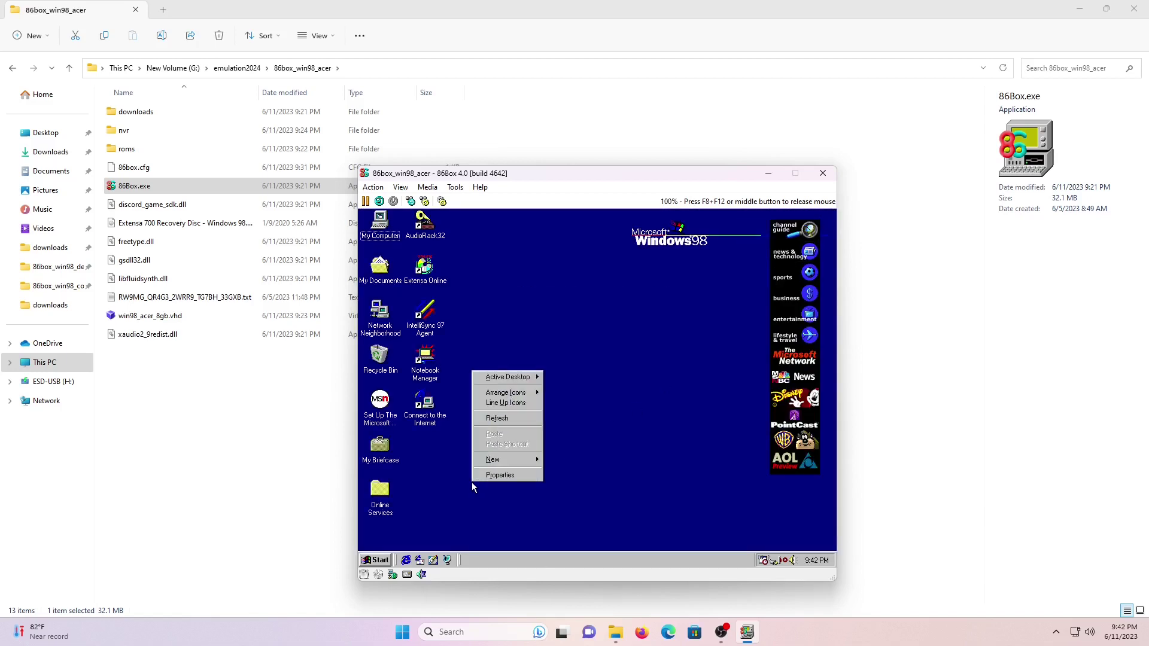
{"action": "key", "text": "Escape"}
{"action": "left_click", "coordinate": [381, 560]}
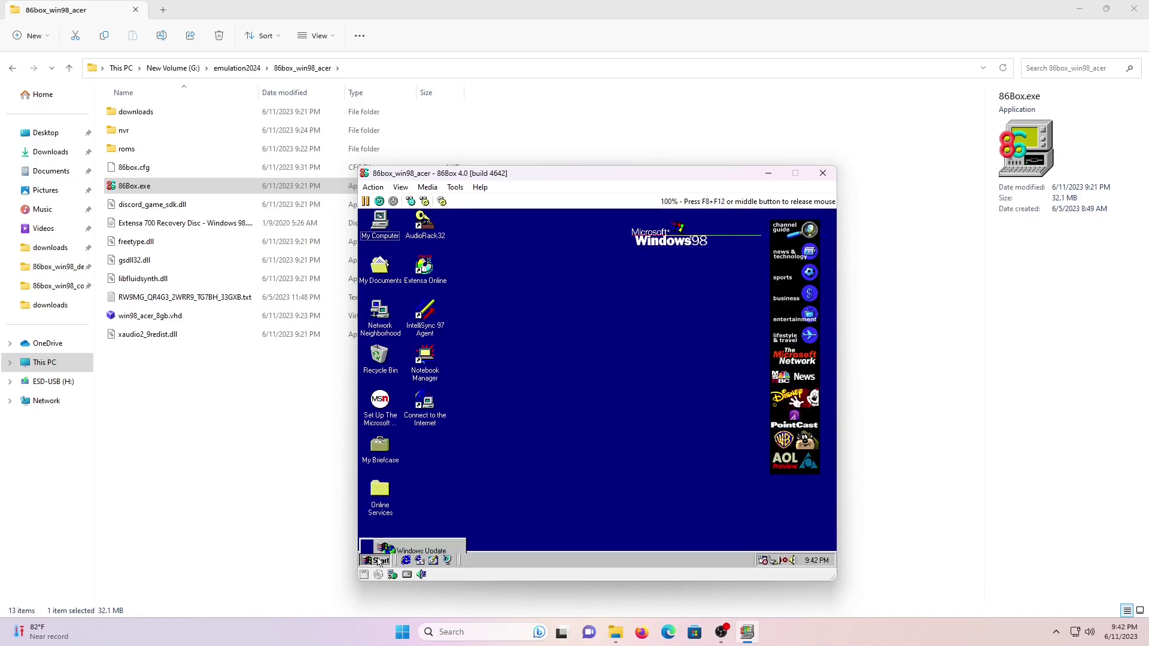
{"action": "mouse_move", "coordinate": [407, 364]}
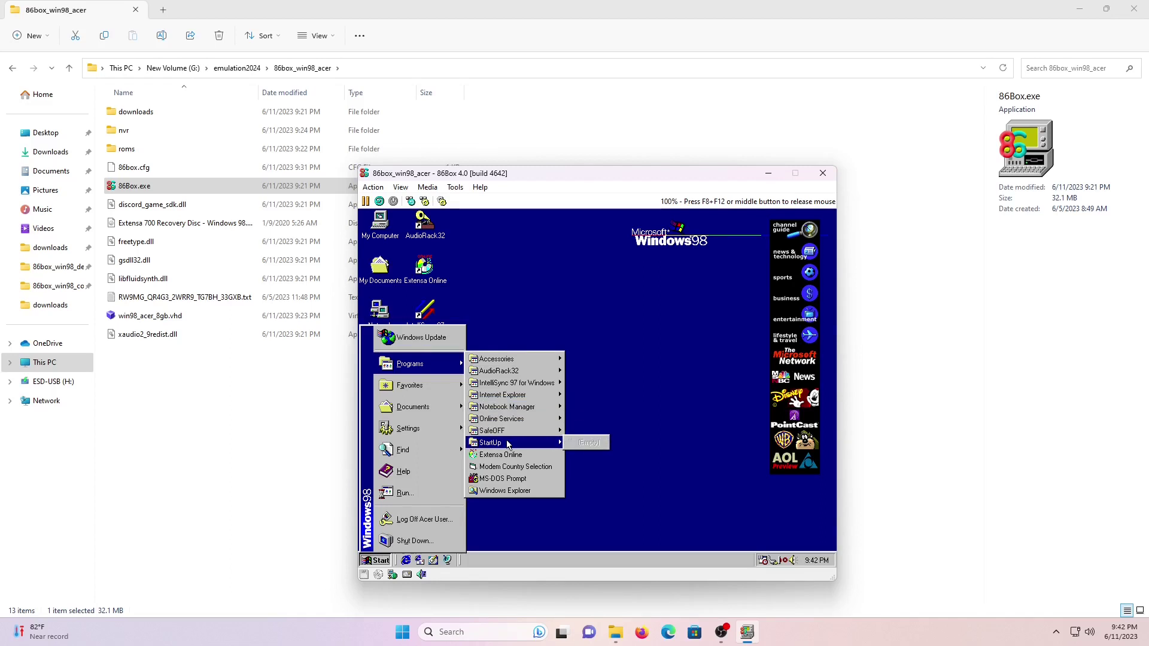
{"action": "left_click", "coordinate": [399, 542]}
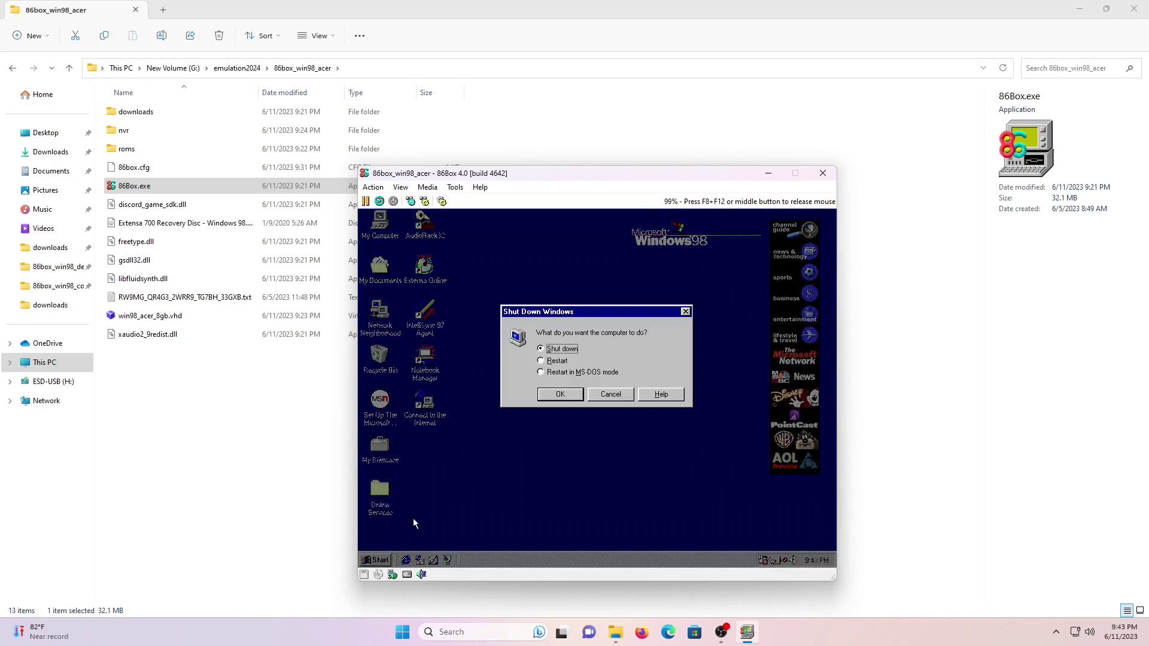
{"action": "key", "text": "Return"}
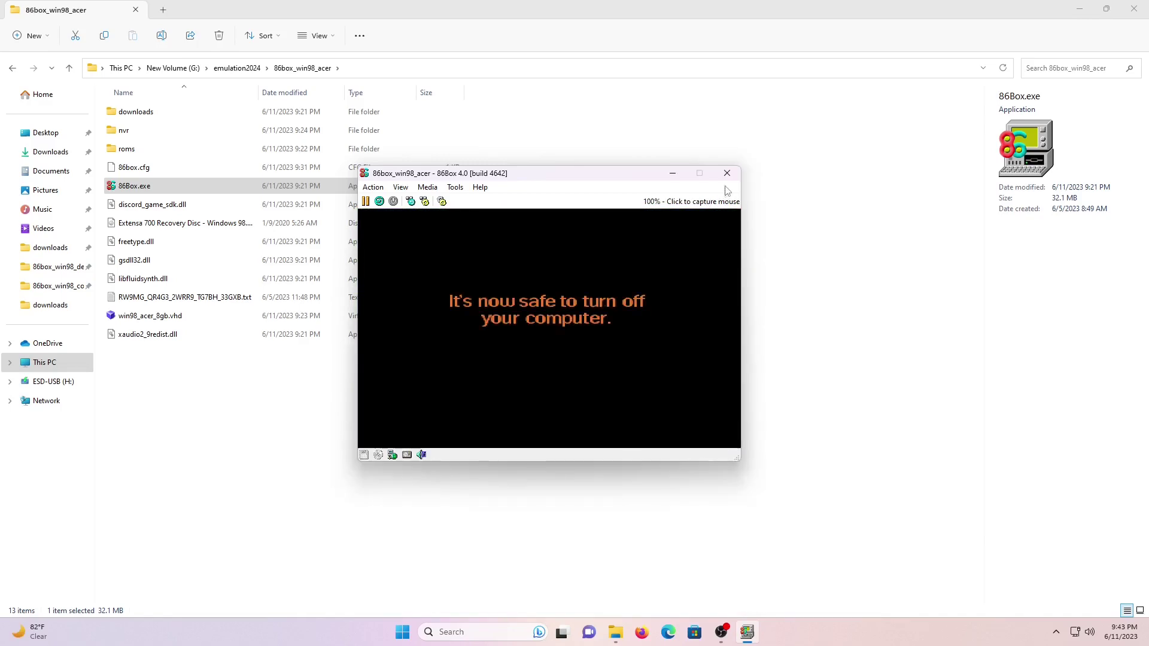
Exit 86Box, confirming the prompt, and stop the screen recording.
{"action": "left_click", "coordinate": [727, 172]}
{"action": "left_click", "coordinate": [541, 331]}
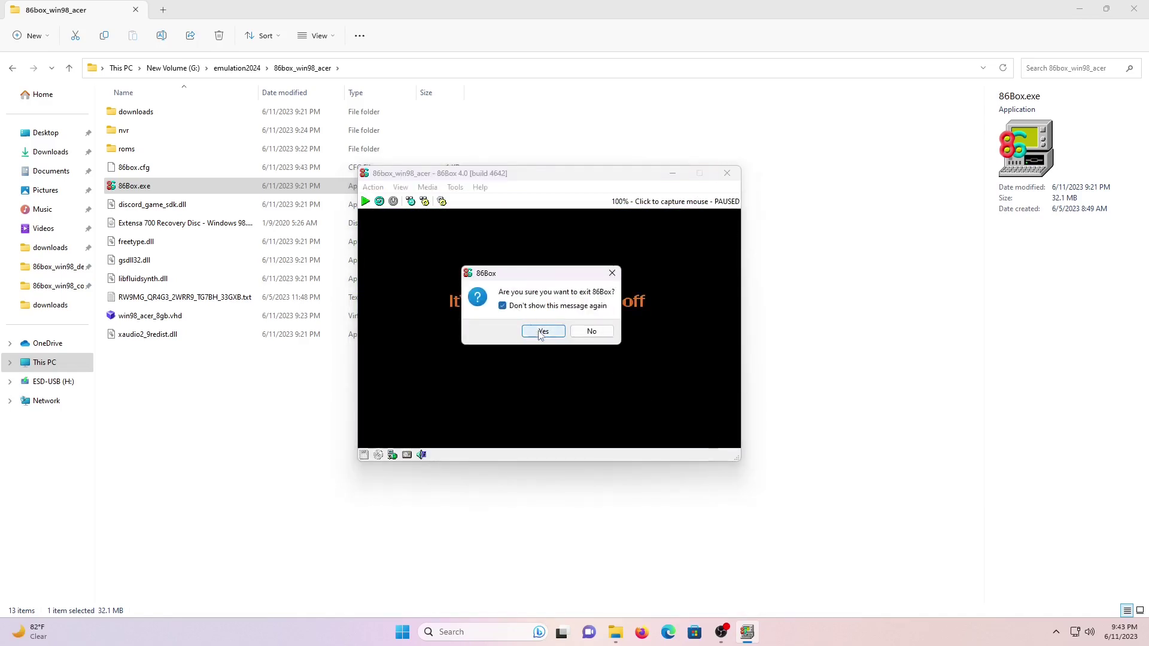
{"action": "left_click", "coordinate": [735, 631]}
{"action": "left_click", "coordinate": [1003, 501]}
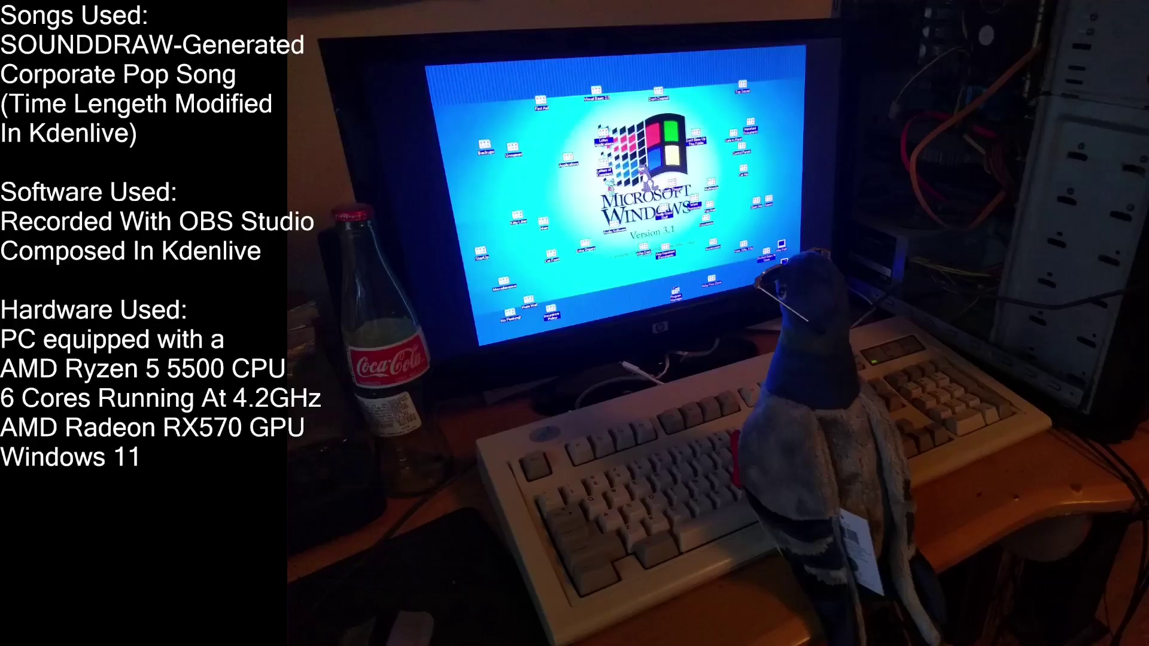